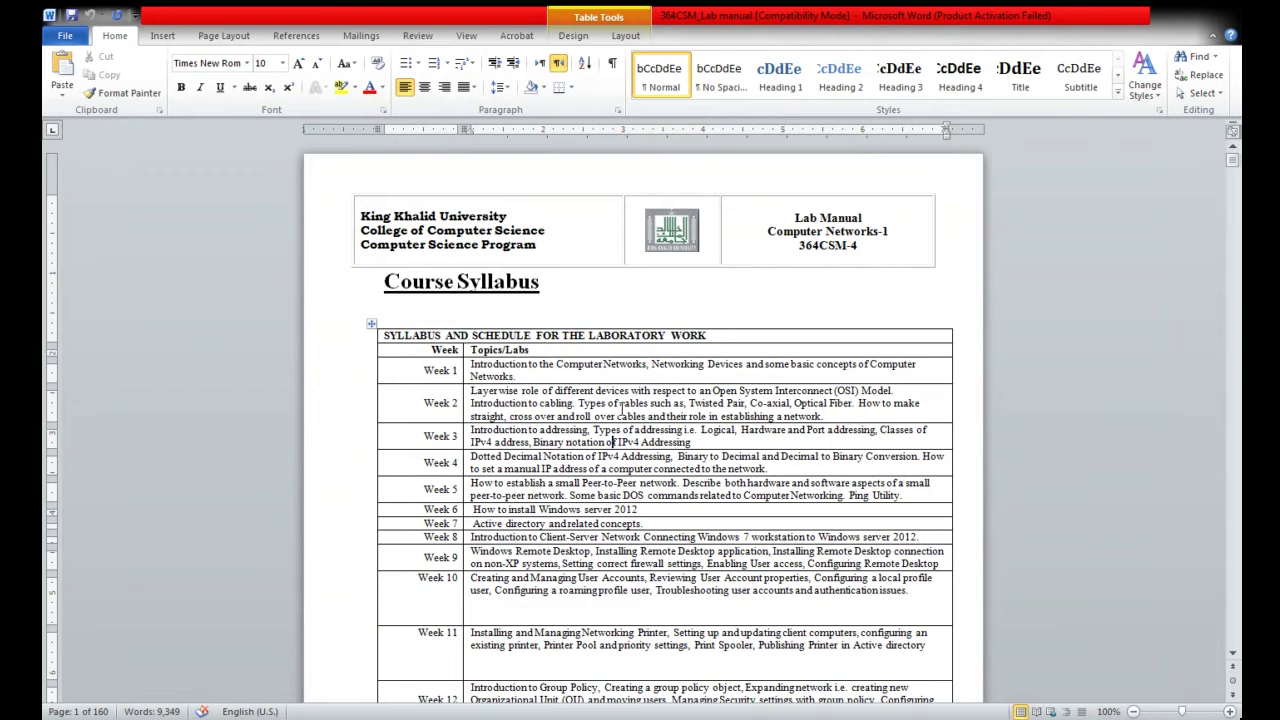
drag(466, 390, 825, 415)
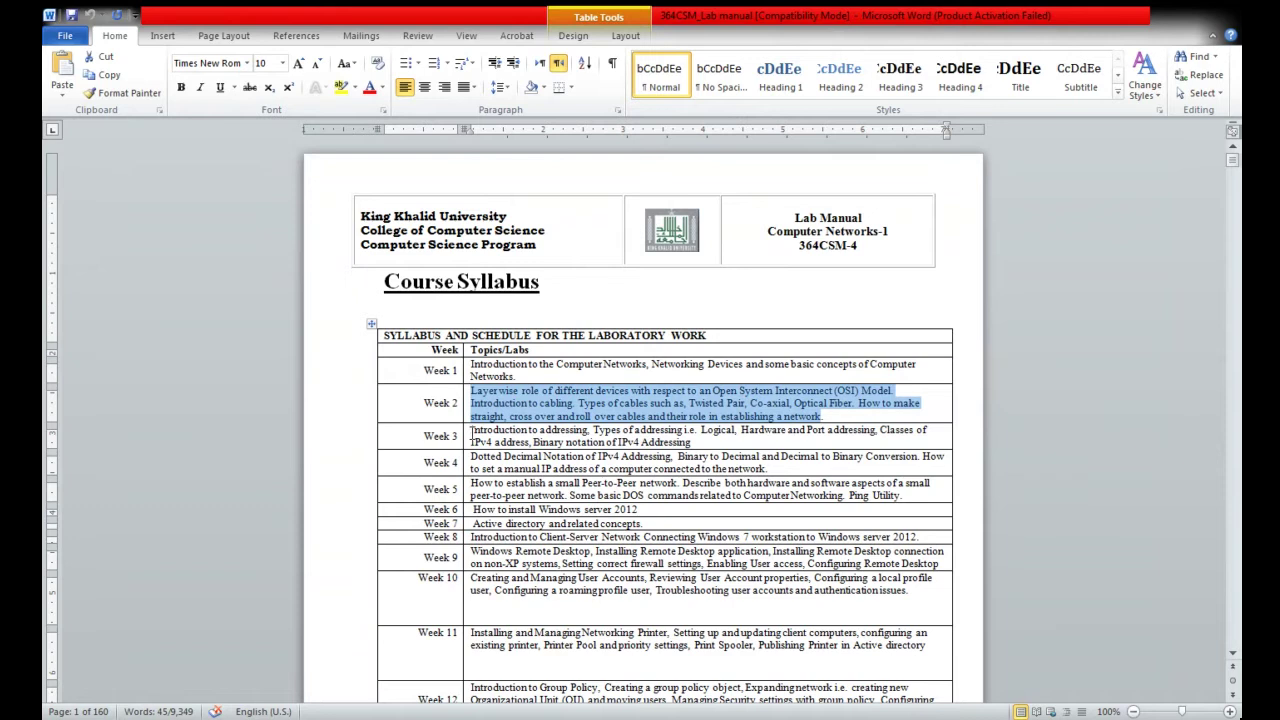
drag(471, 432, 695, 441)
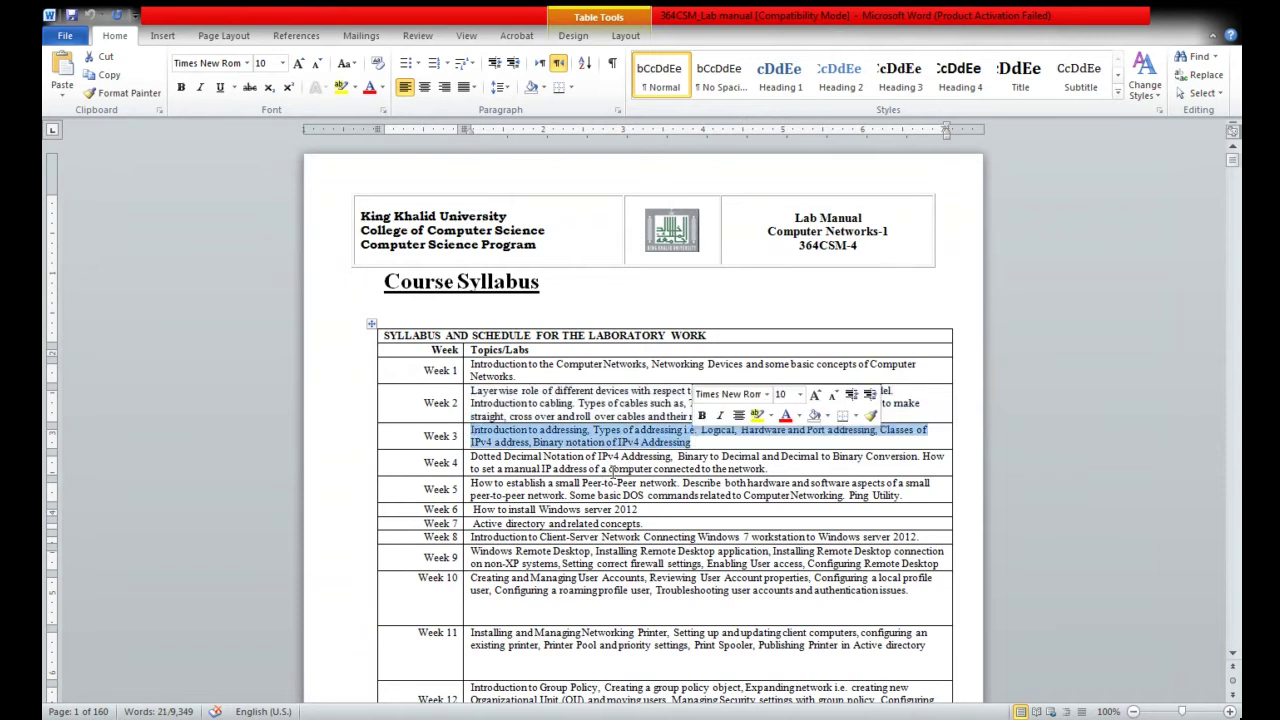
click(553, 456)
drag(470, 456, 676, 459)
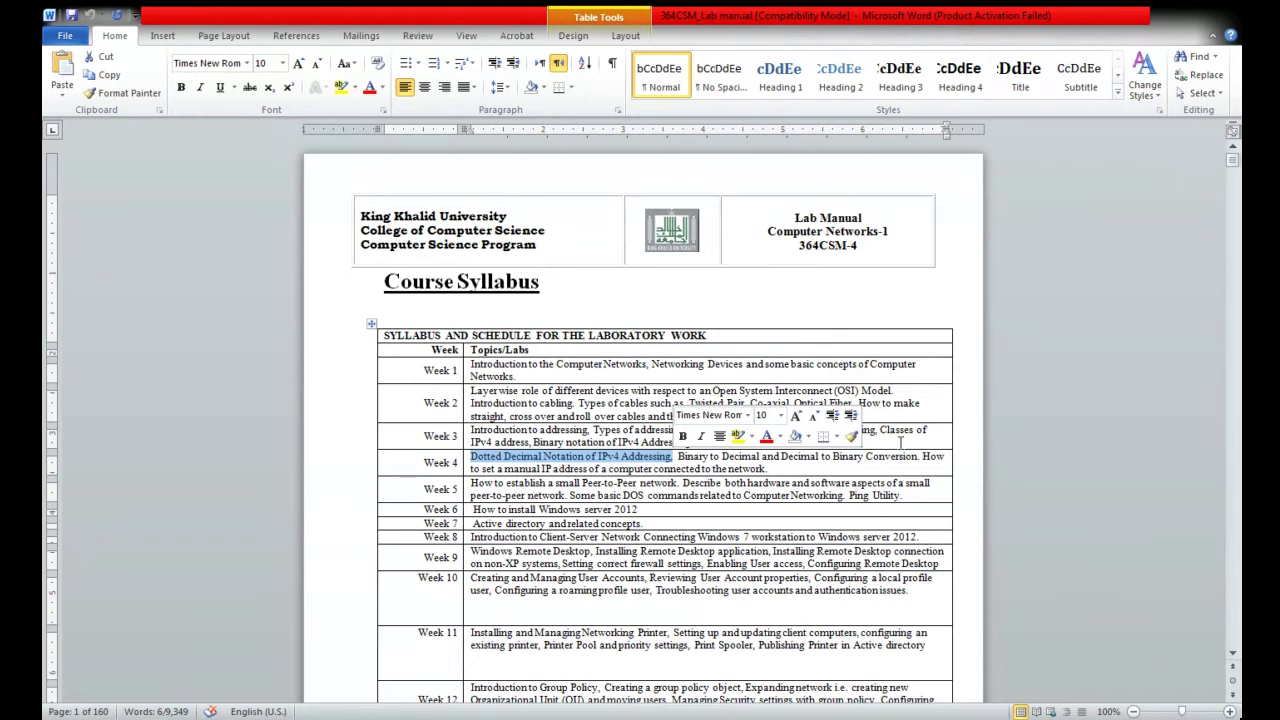
drag(922, 456, 927, 470)
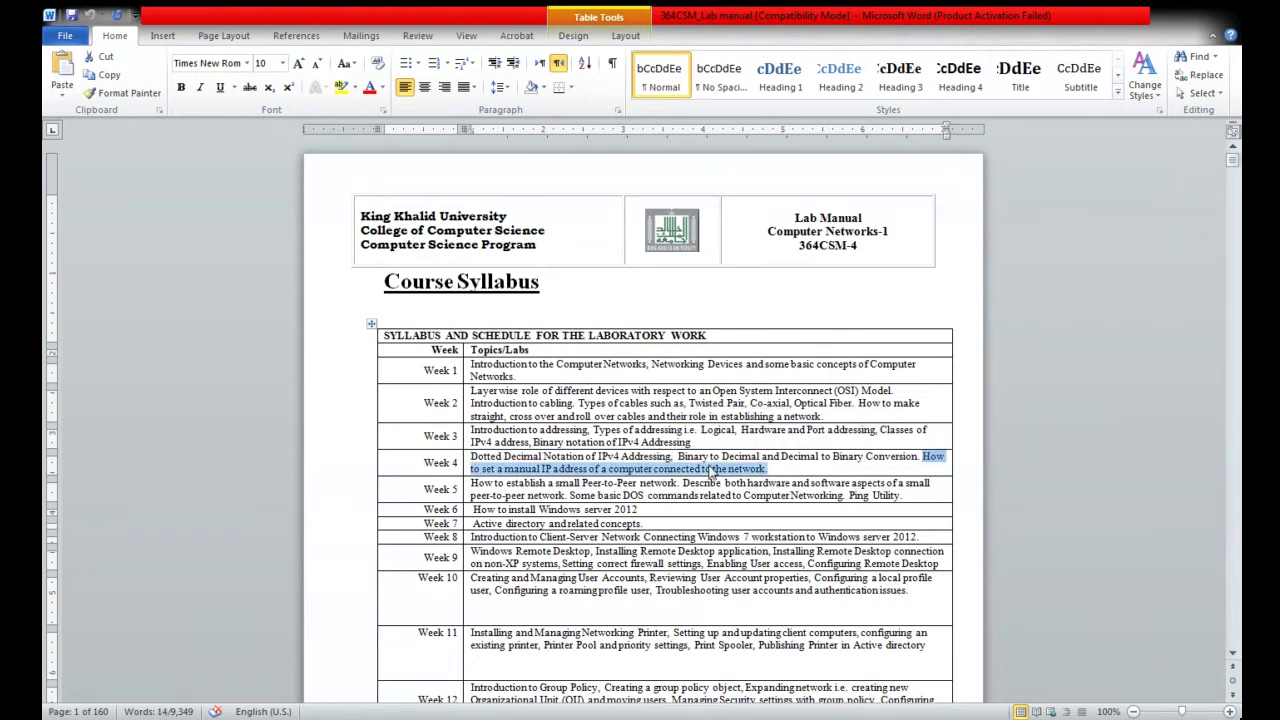
drag(780, 470, 501, 368)
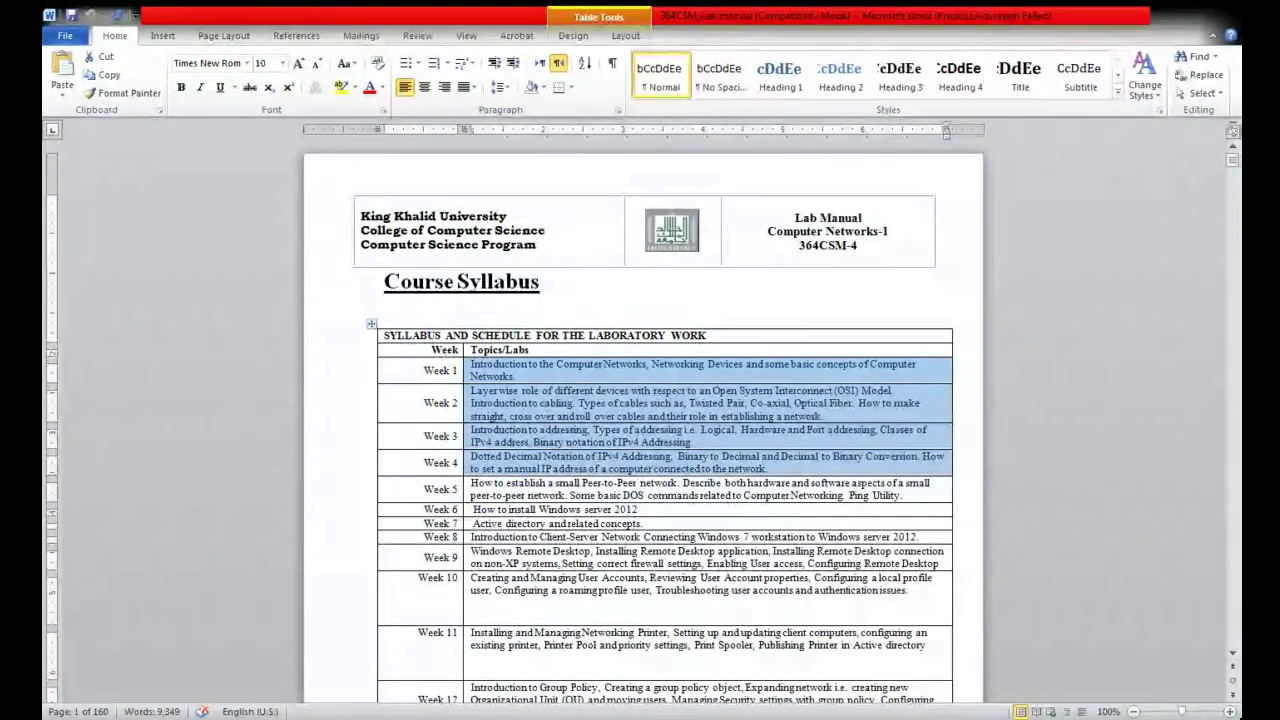
key(Right)
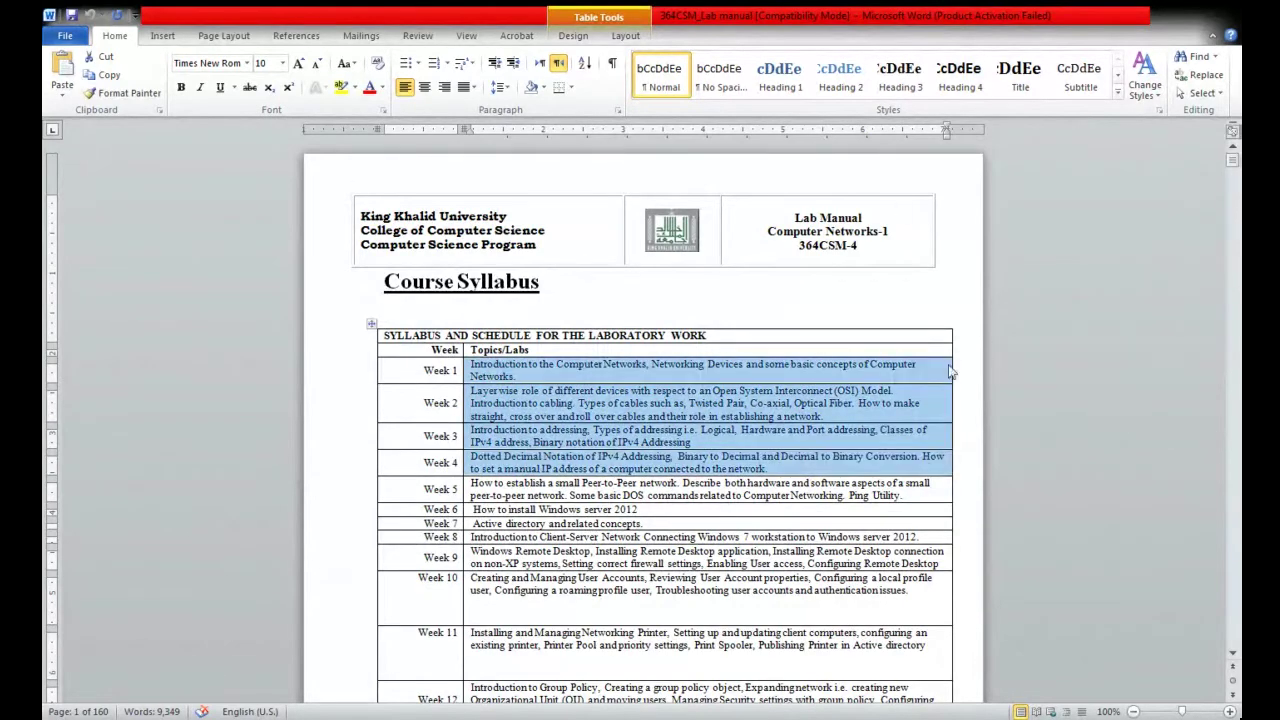
key(Right)
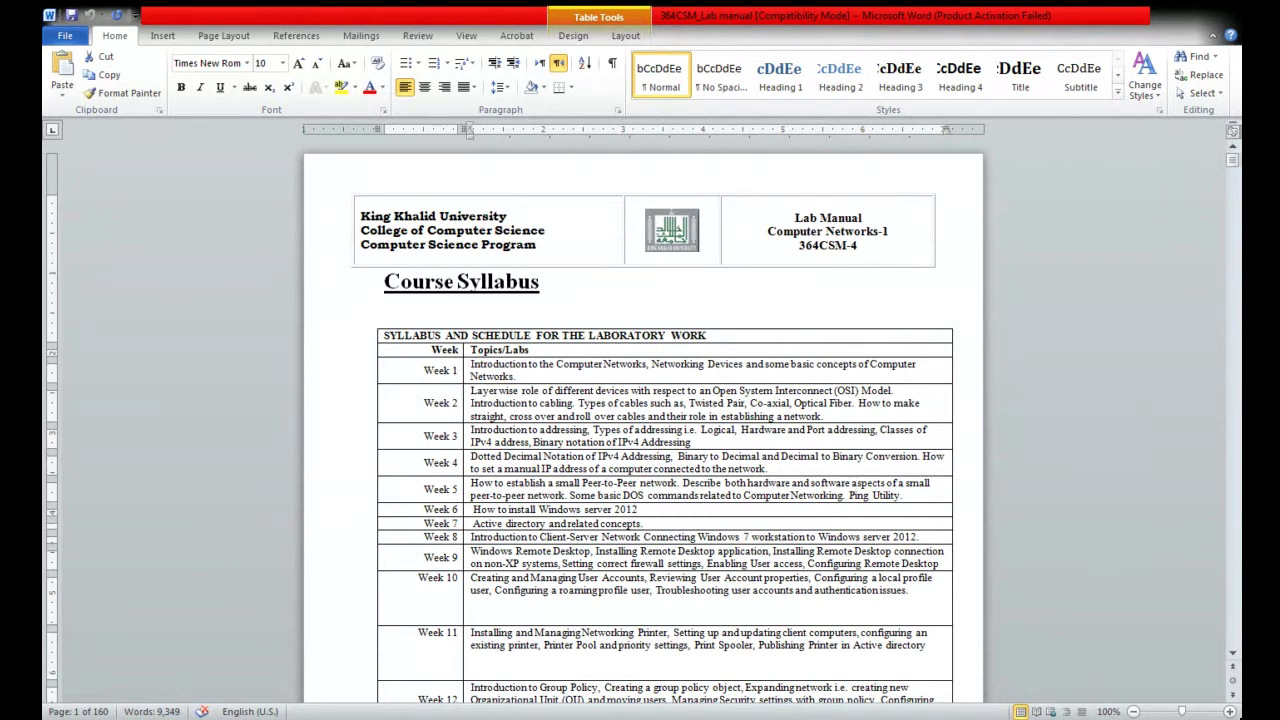
key(ctrl+a)
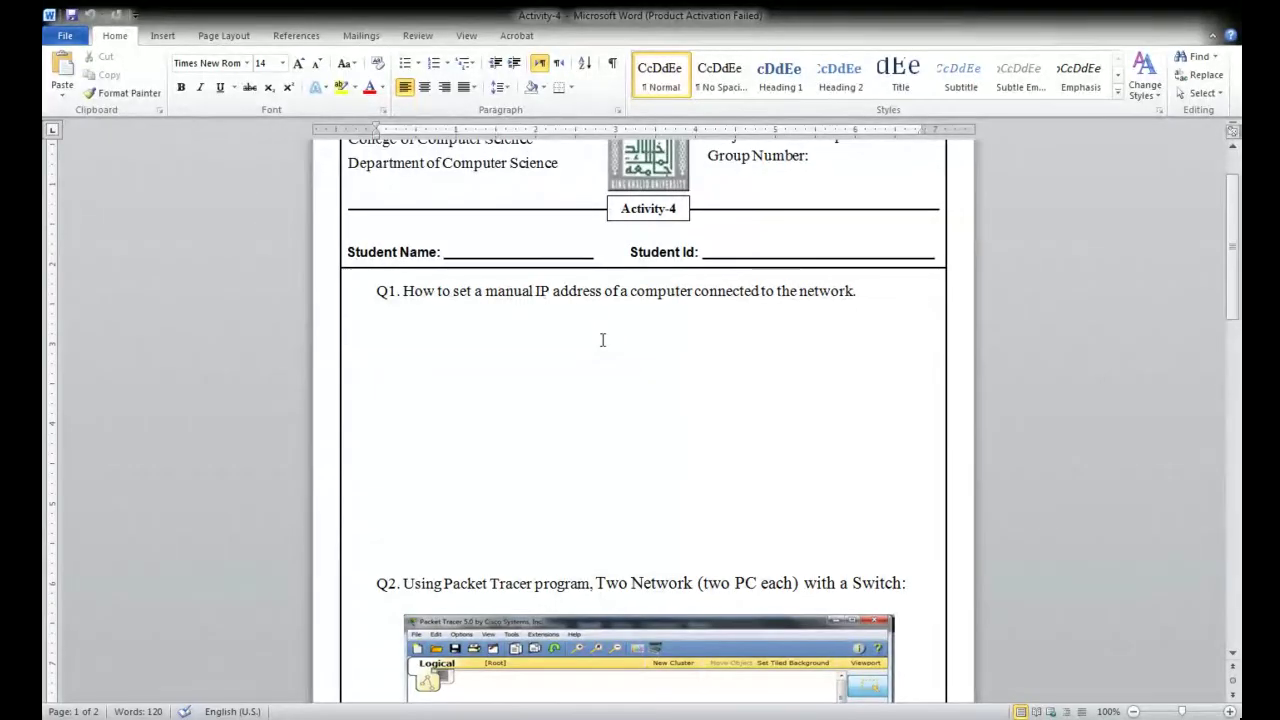
Step: Type a 'Steps 1;' line under Q1, add blank lines below it and trim the step number
drag(870, 291, 430, 291)
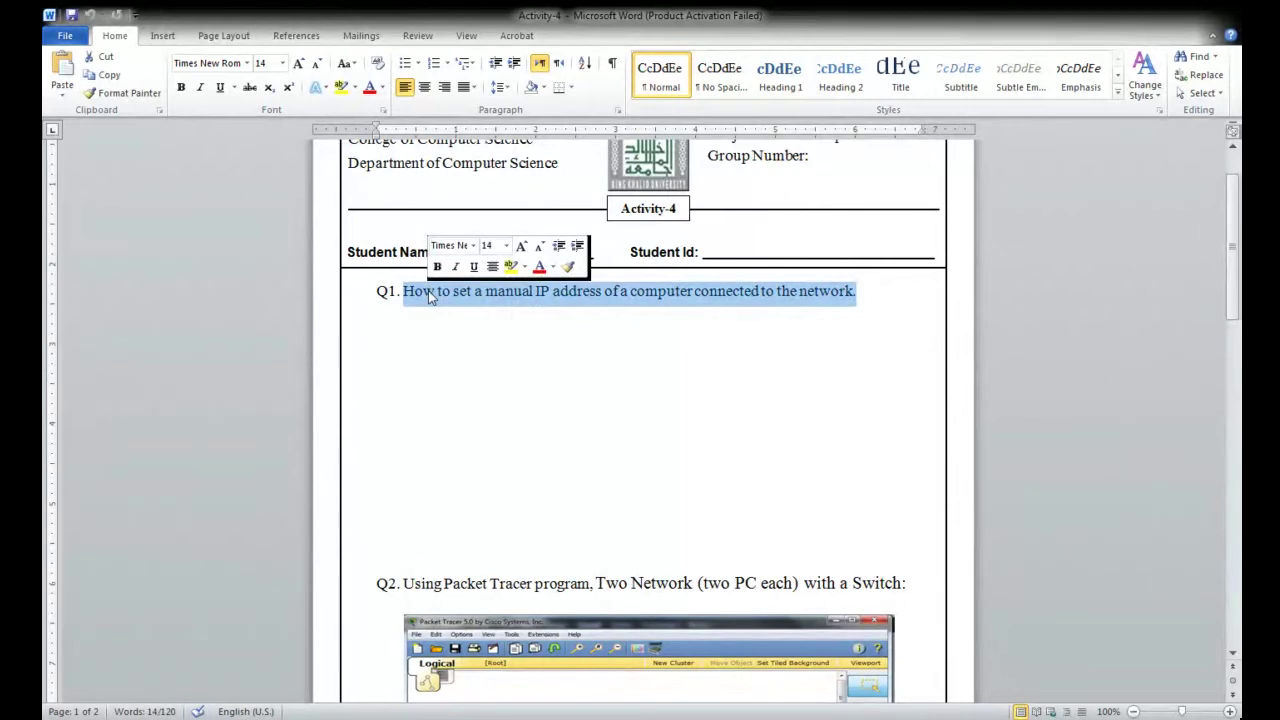
click(431, 331)
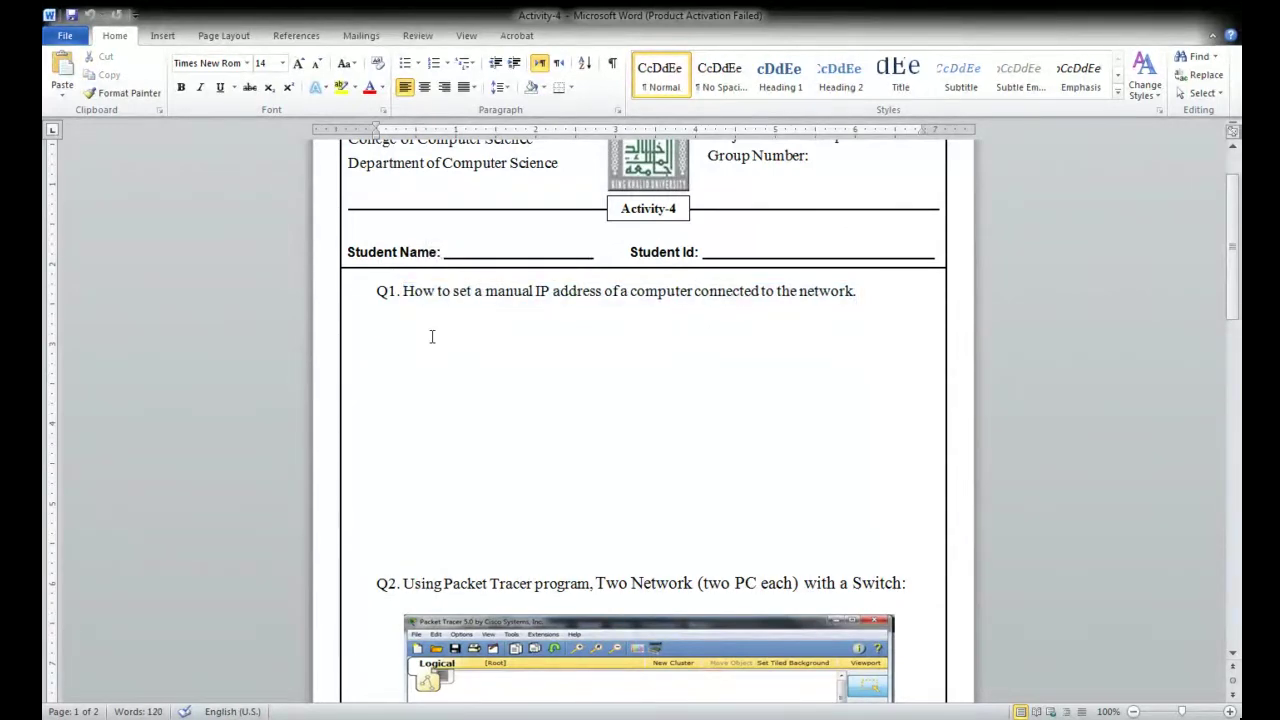
text(Ste)
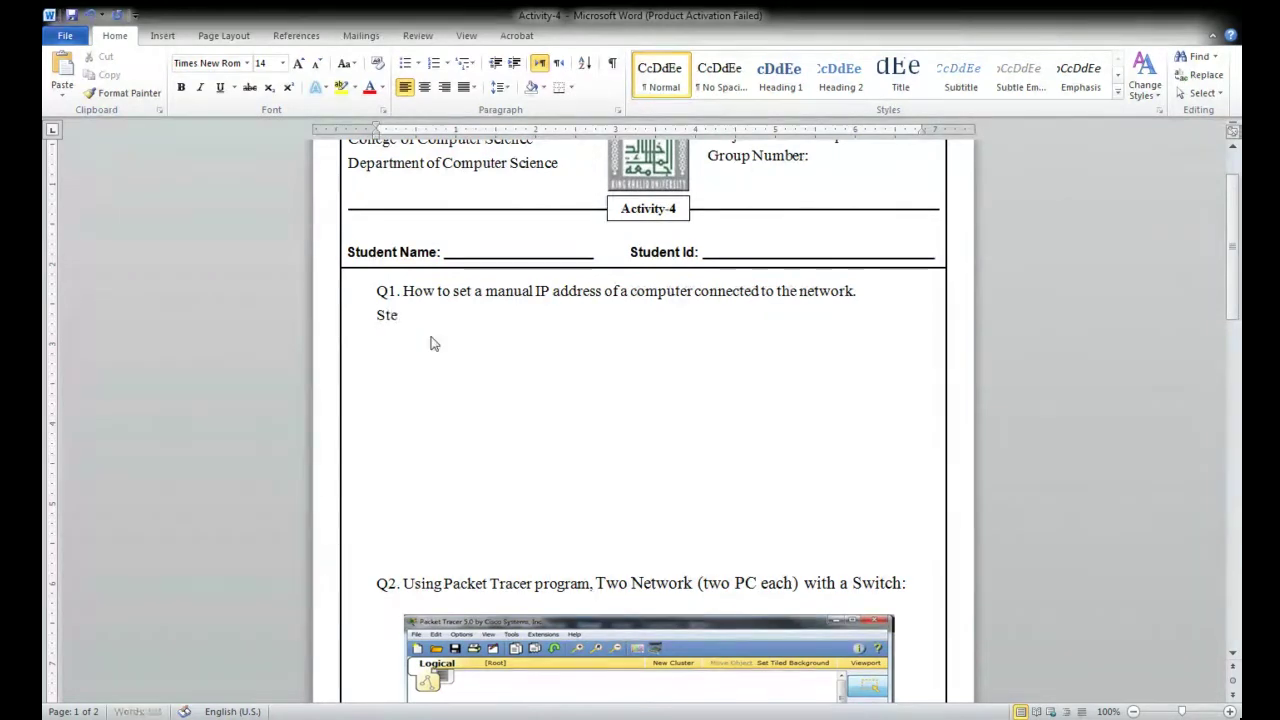
text(ps 1;)
key(Return)
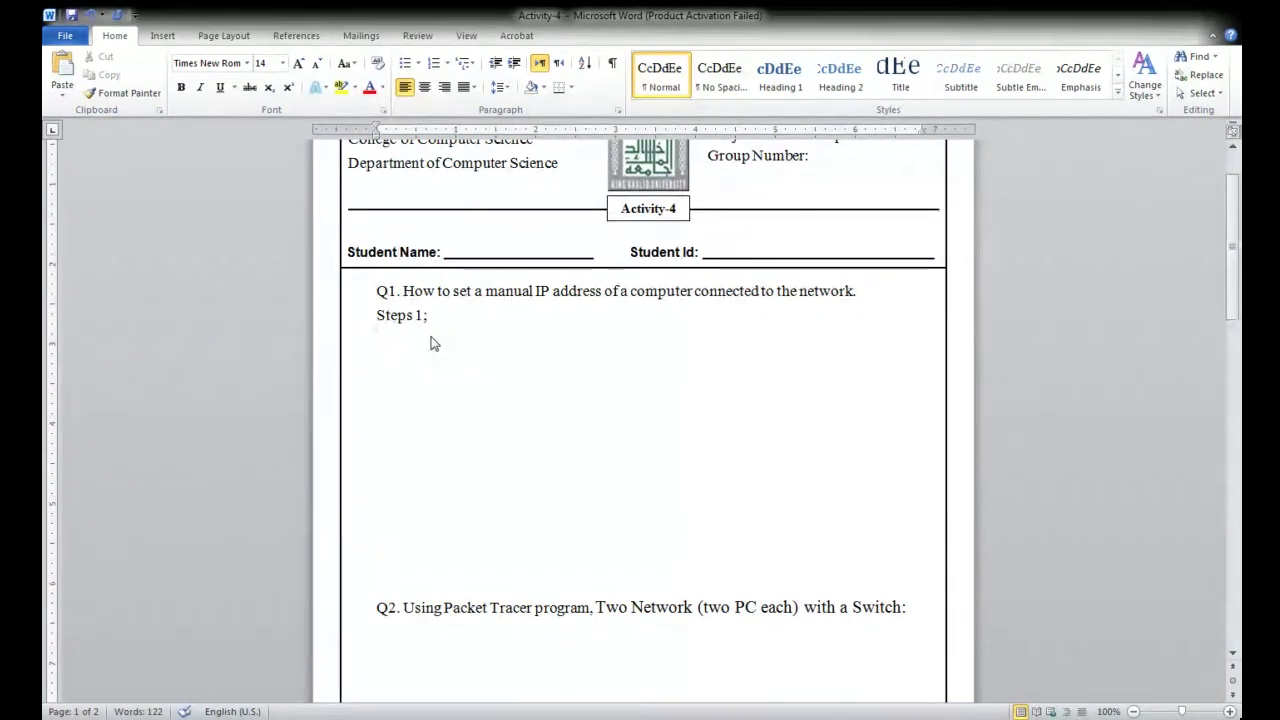
key(Delete)
key(Delete)
key(Return)
key(Return)
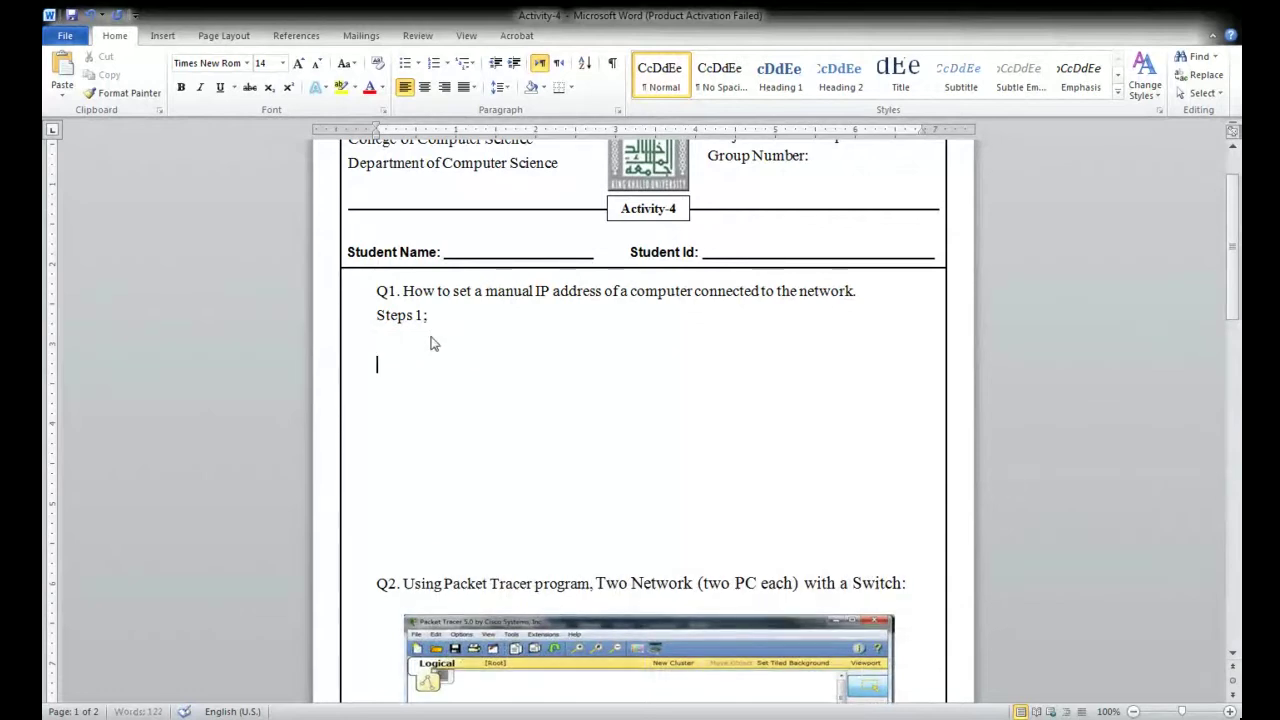
click(457, 328)
key(BackSpace)
key(BackSpace)
key(BackSpace)
key(BackSpace)
key(BackSpace)
key(BackSpace)
key(BackSpace)
key(BackSpace)
key(BackSpace)
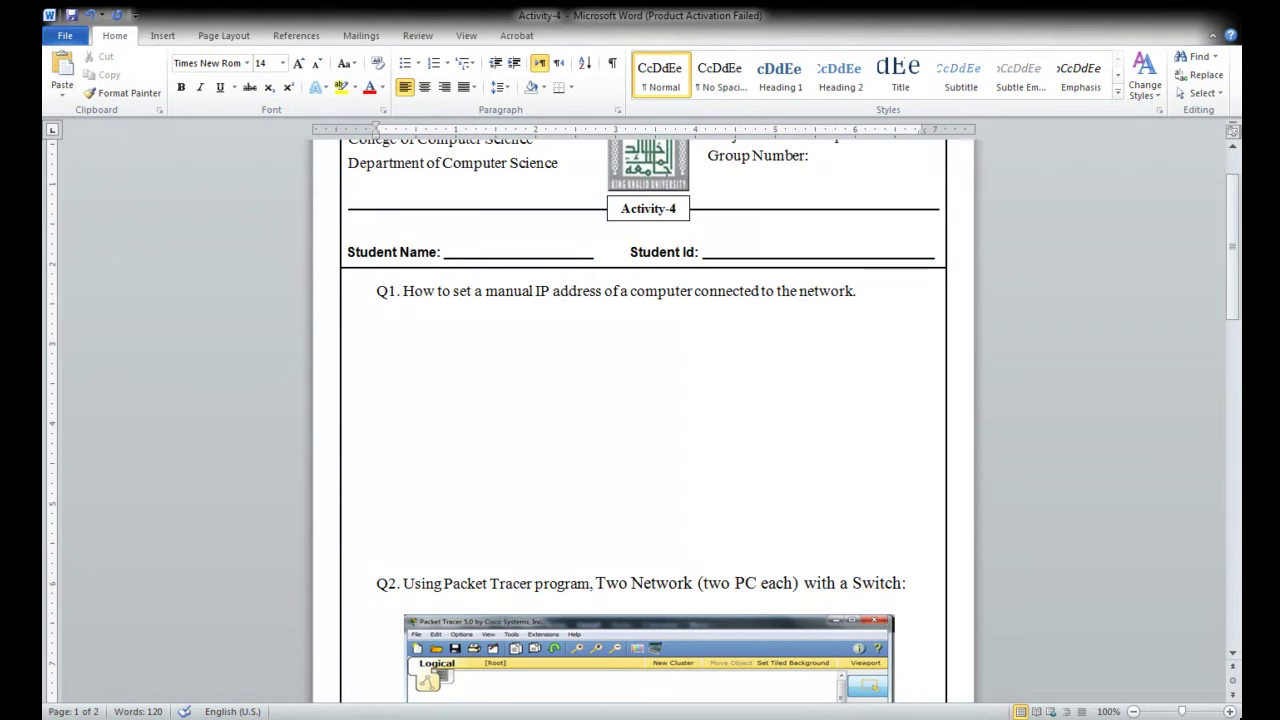
Step: Scroll past the Q2 screenshot to the Step 1–3 instructions and the IP/subnet mask table
scroll(783, 360, down, 6)
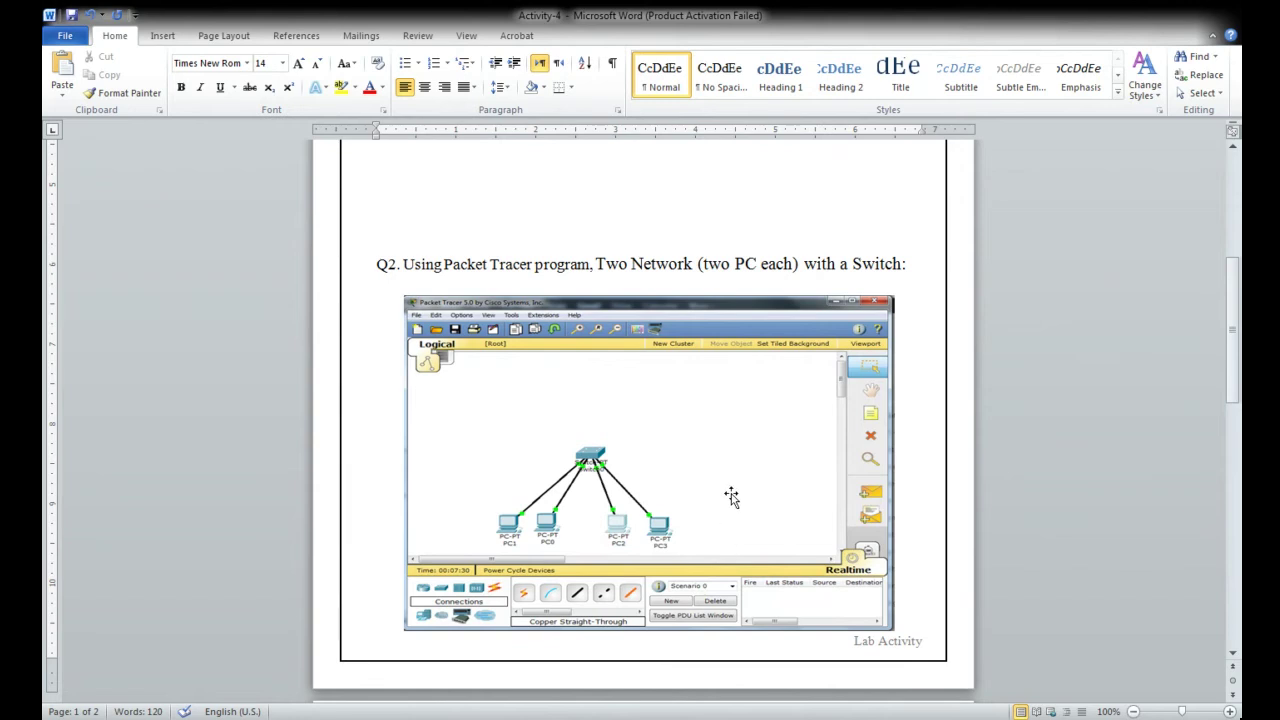
scroll(731, 497, down, 1)
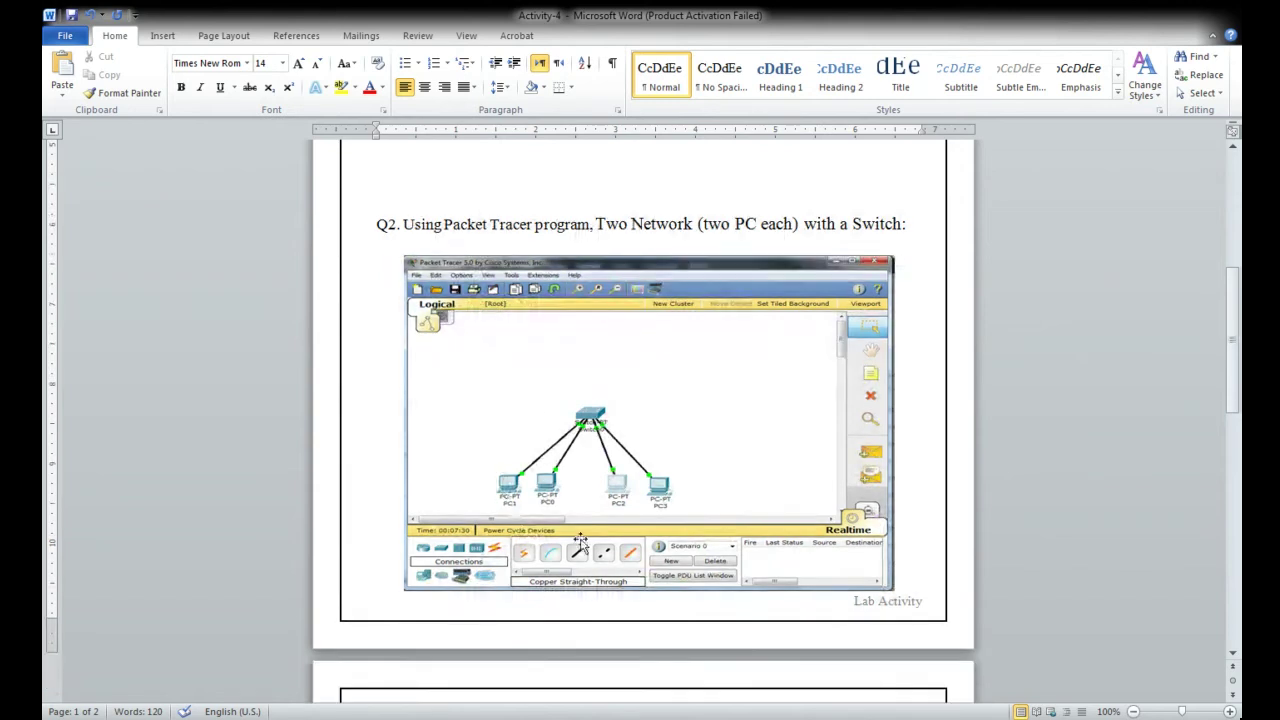
scroll(749, 409, down, 1)
scroll(749, 409, down, 6)
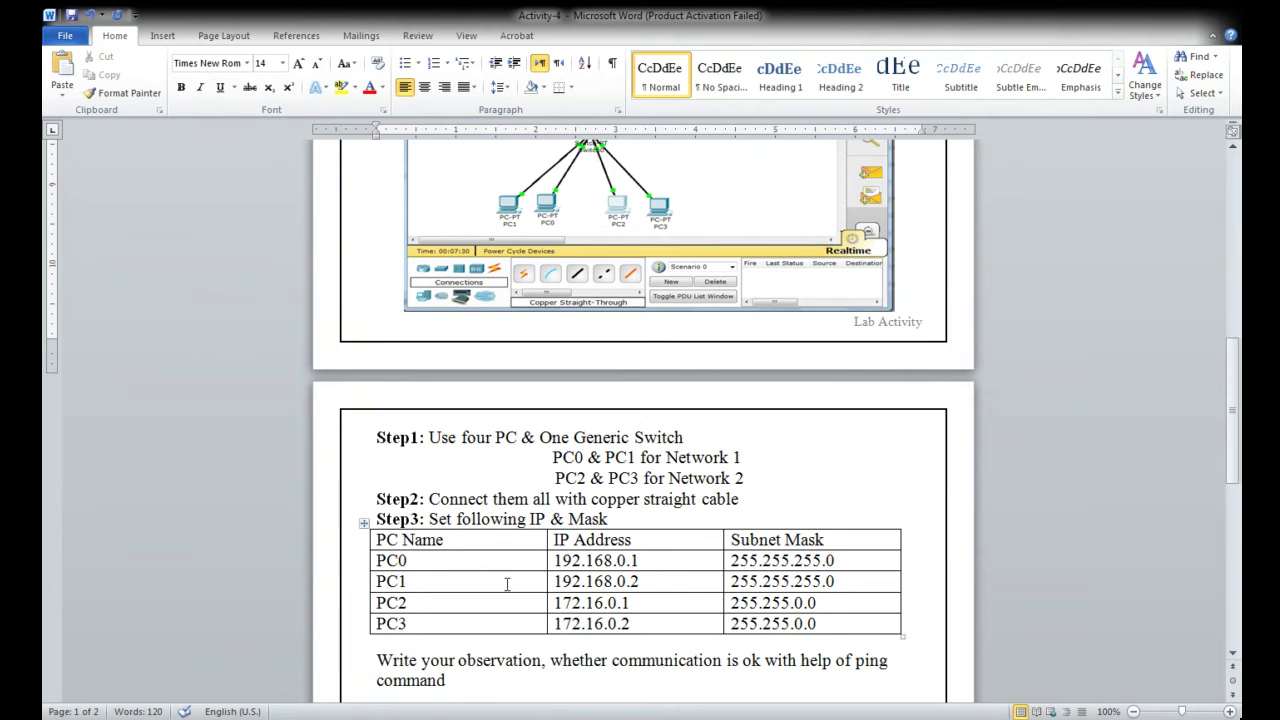
drag(374, 563, 797, 593)
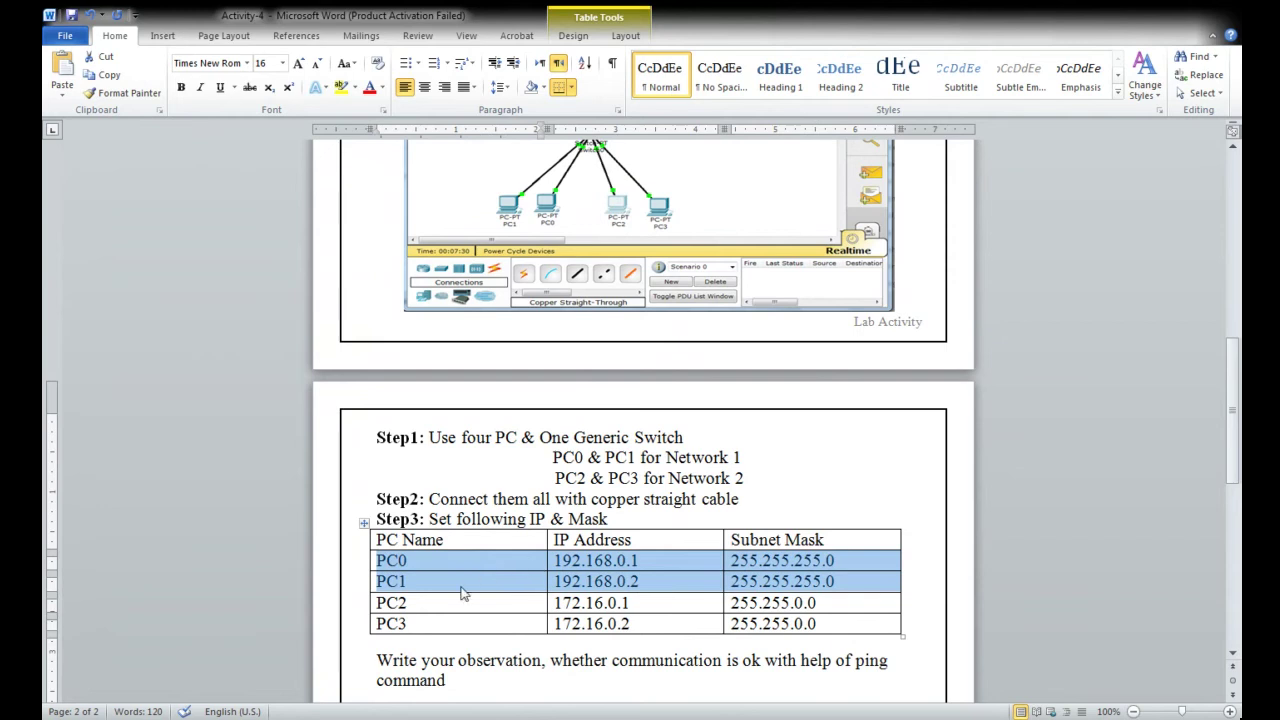
click(404, 643)
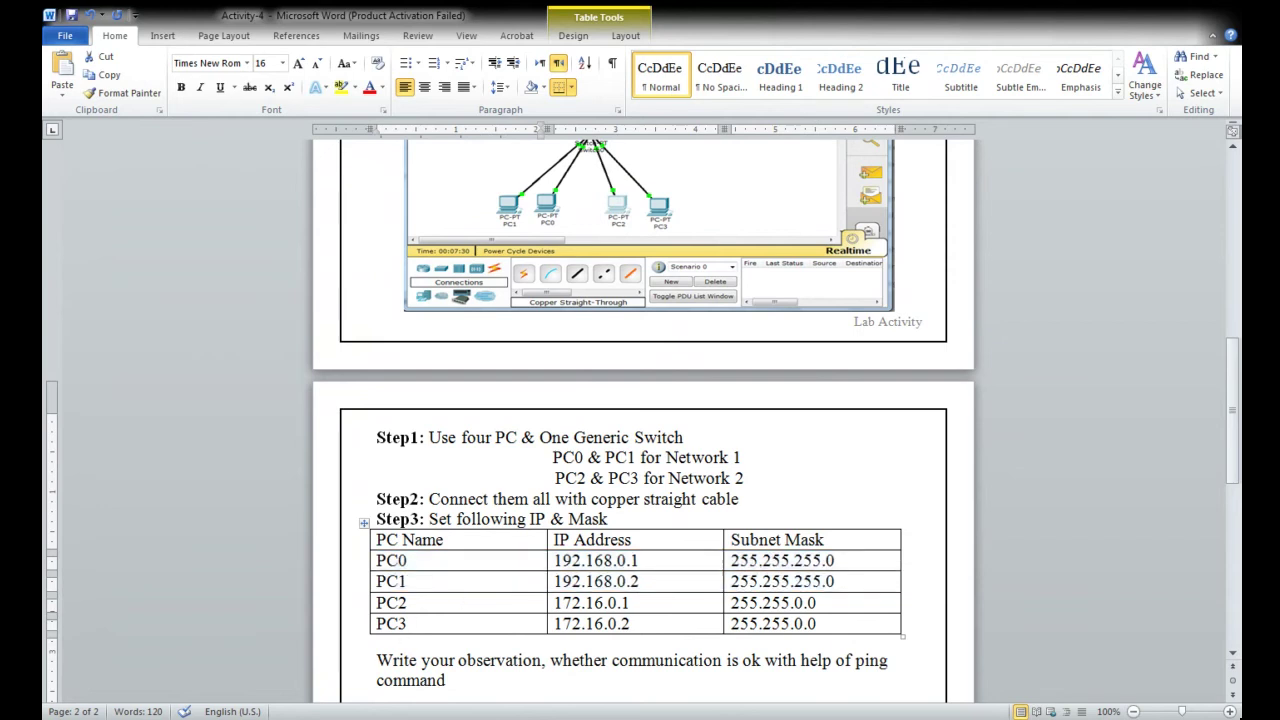
key(ctrl+z)
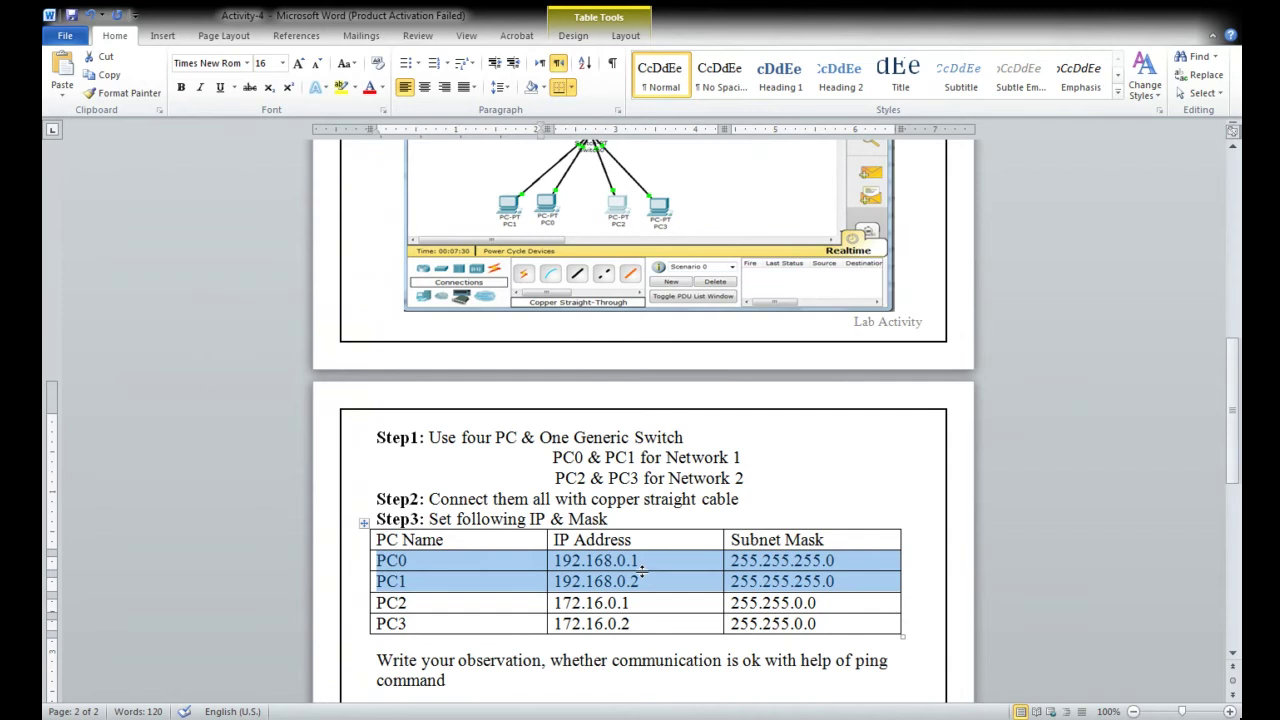
click(501, 618)
drag(400, 602, 514, 630)
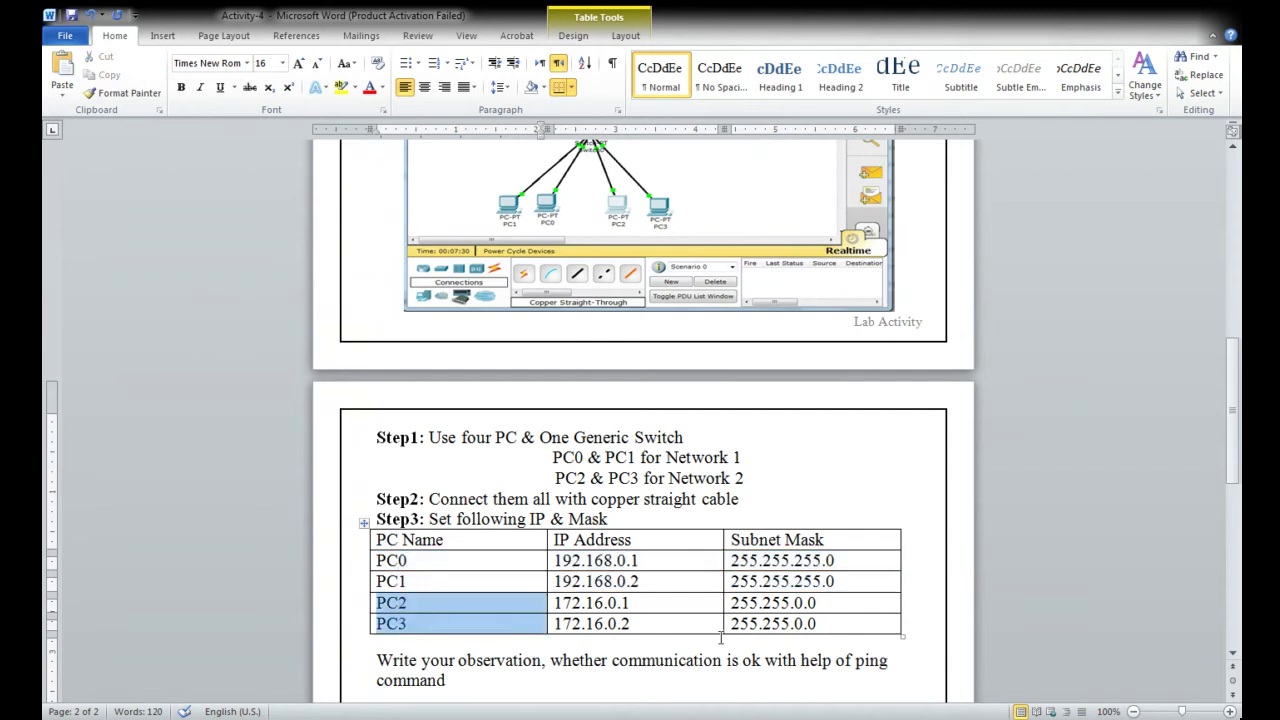
drag(720, 637, 816, 625)
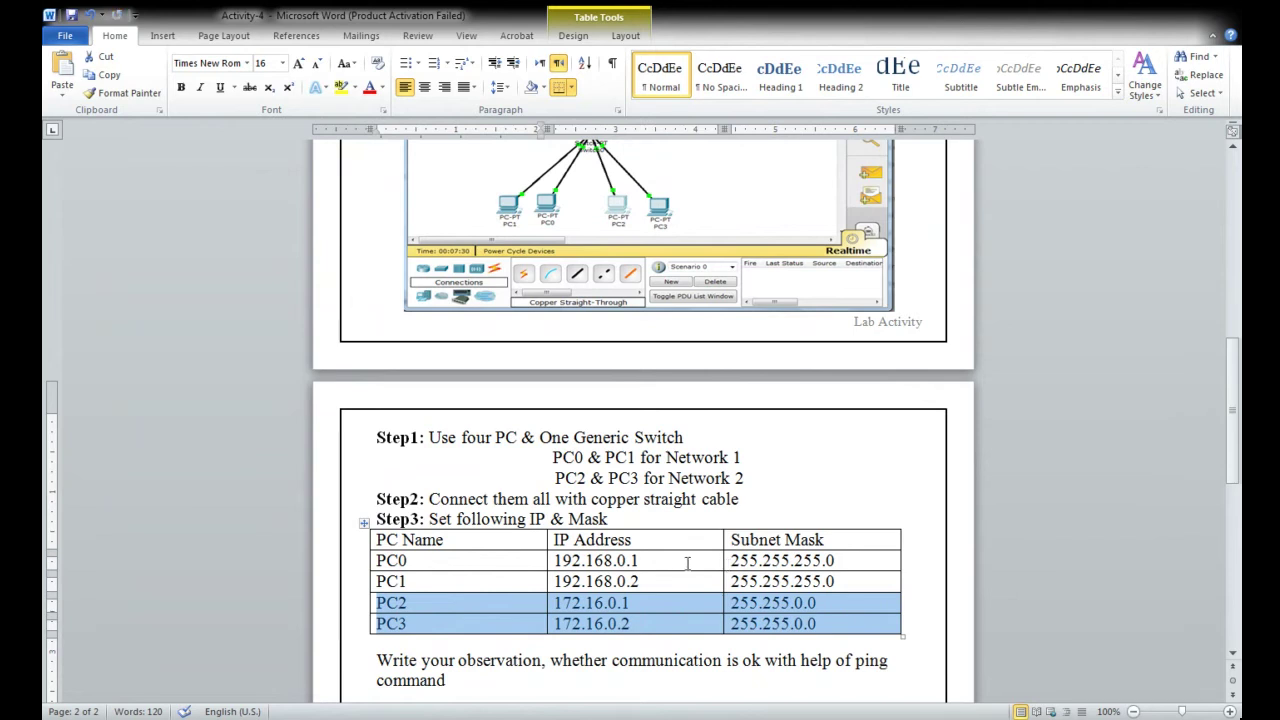
click(631, 561)
drag(628, 561, 638, 561)
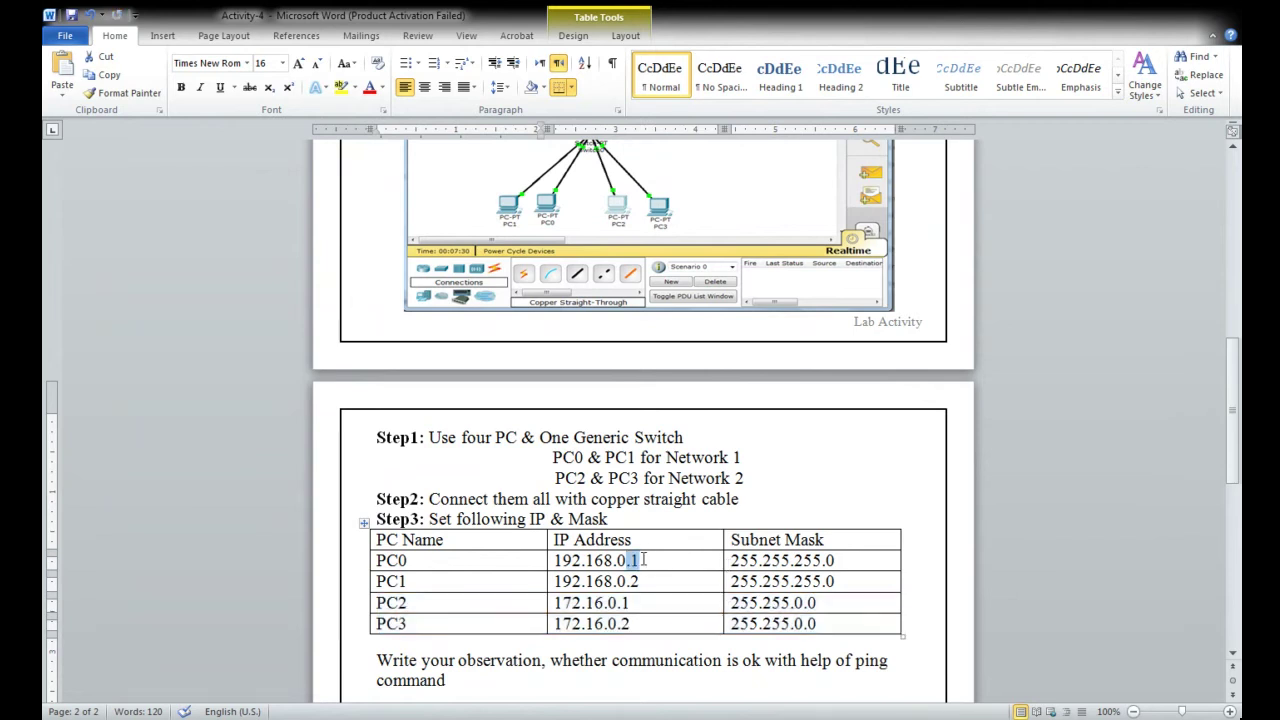
drag(629, 581, 638, 588)
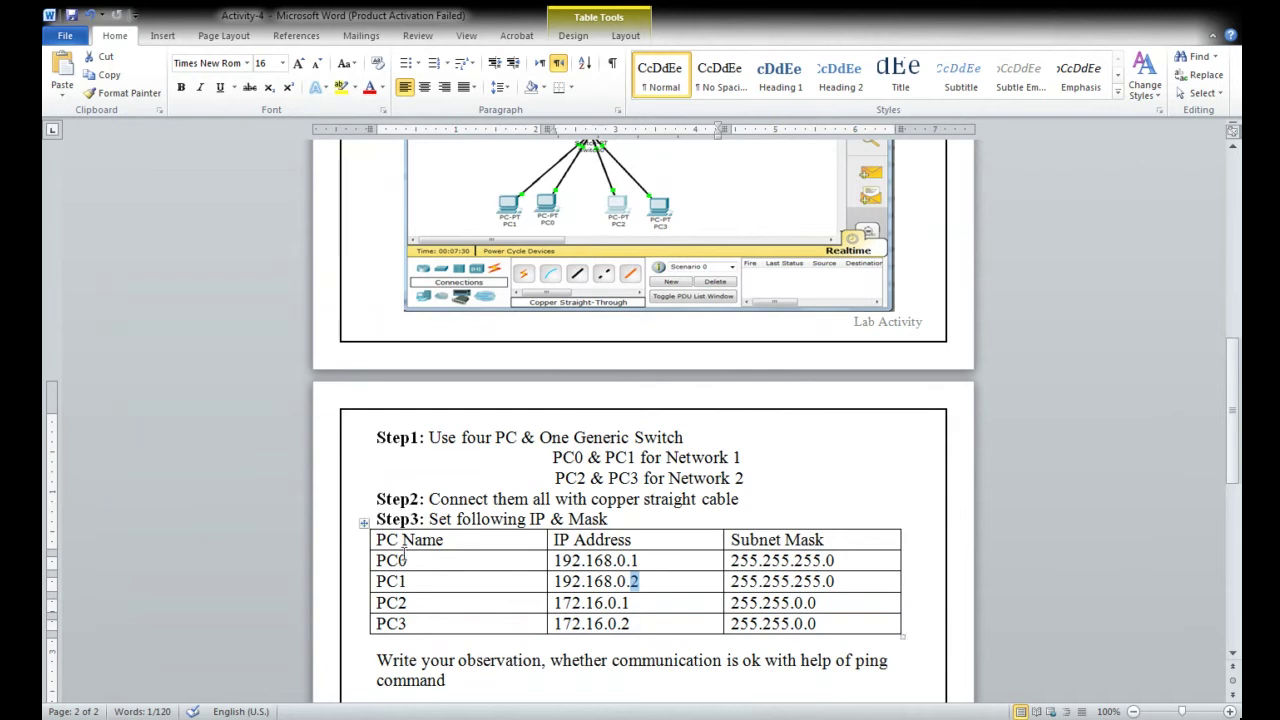
click(400, 597)
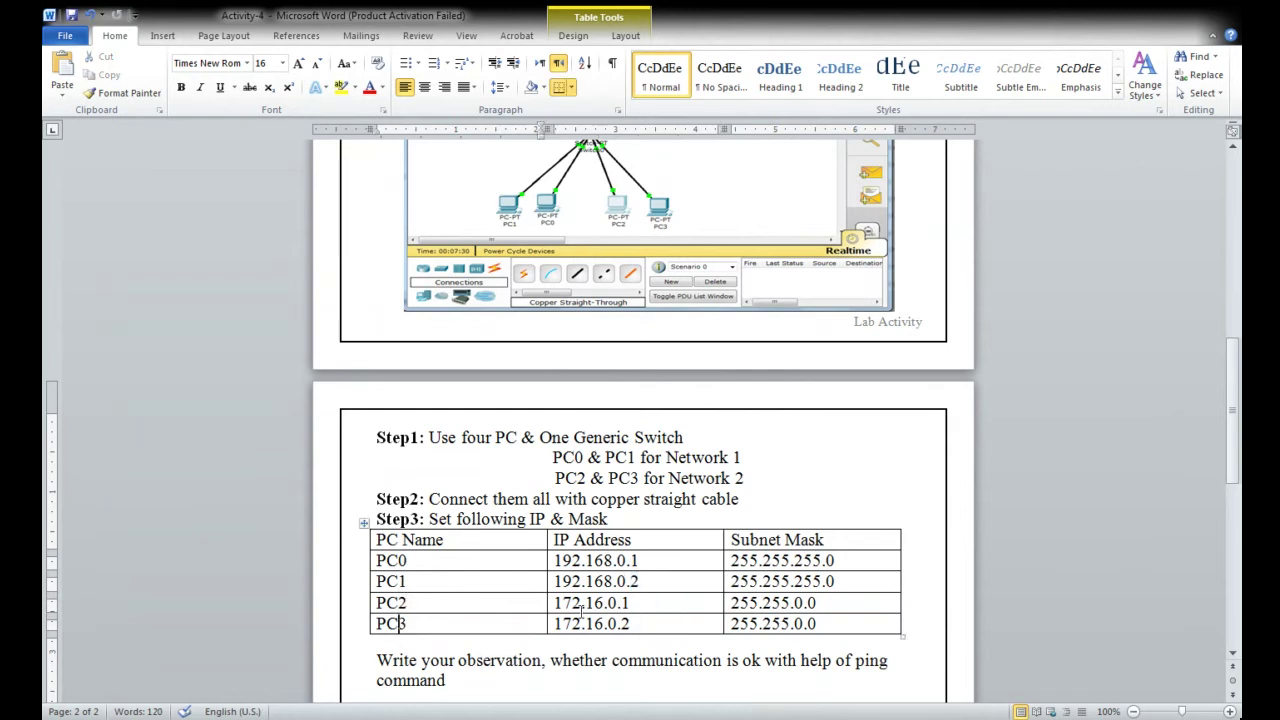
key(Down)
drag(556, 478, 748, 482)
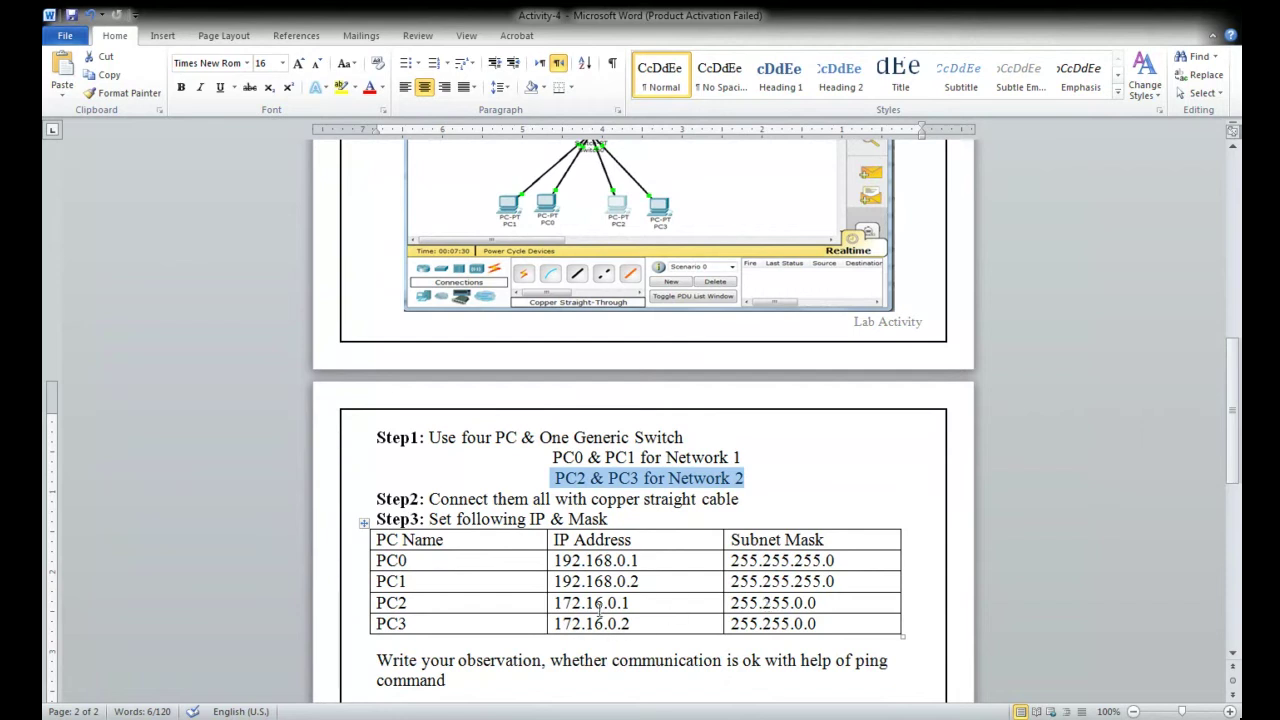
click(554, 603)
drag(554, 603, 632, 603)
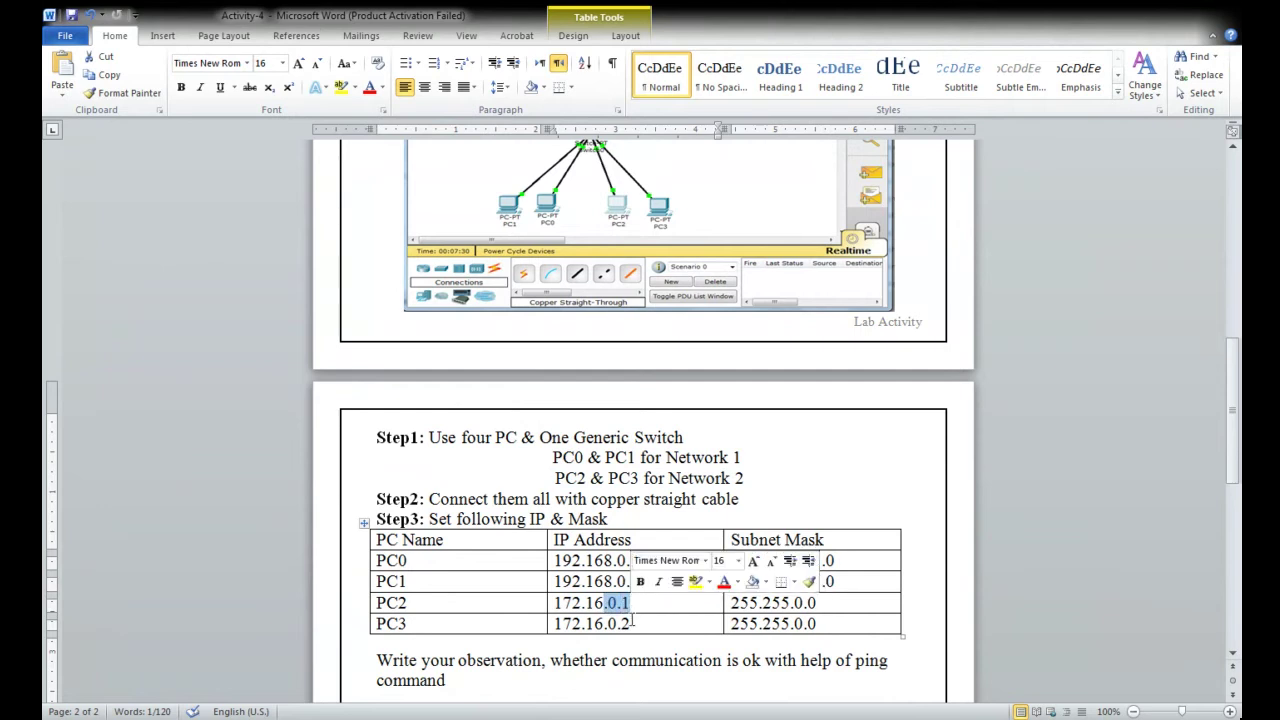
drag(555, 624, 632, 624)
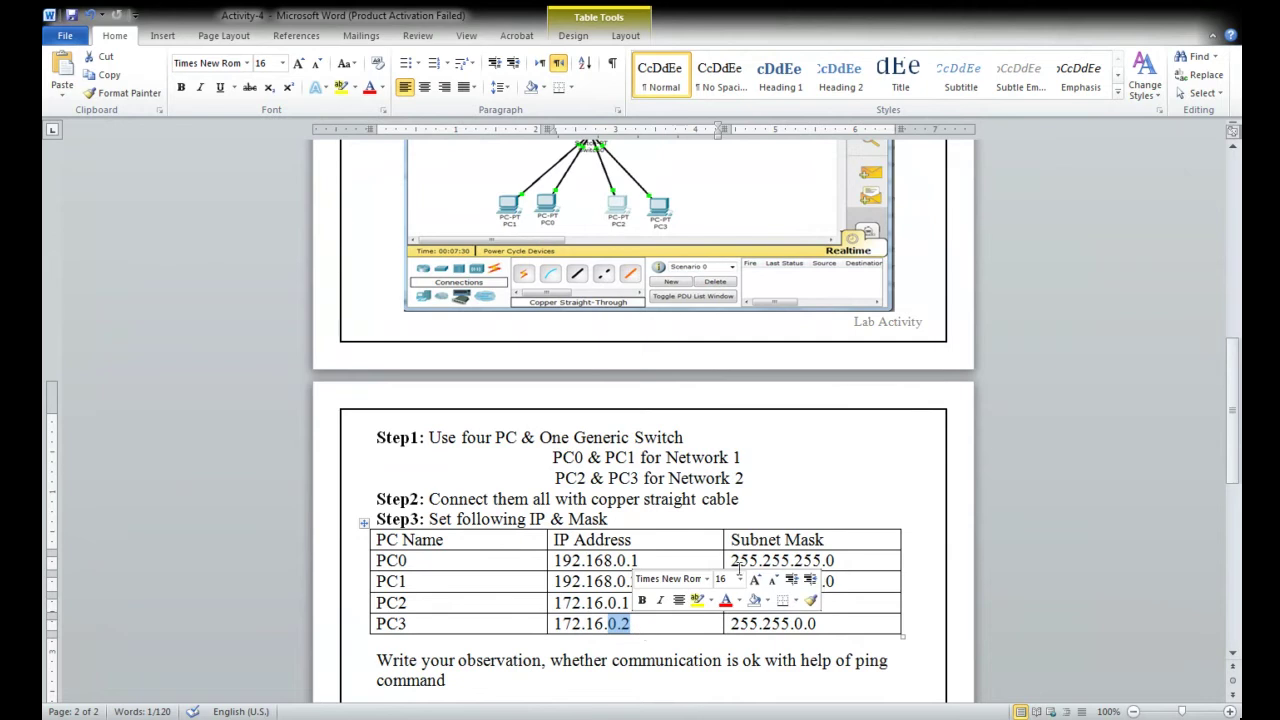
scroll(661, 544, down, 1)
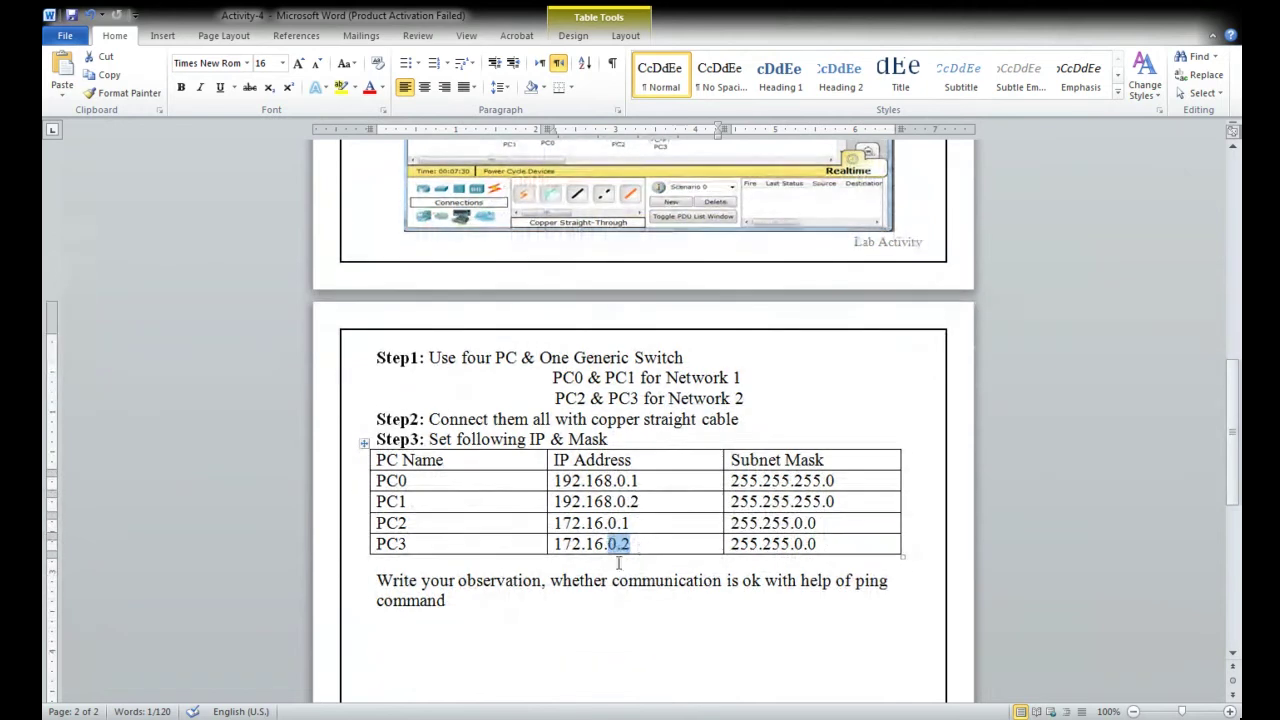
scroll(633, 375, up, 4)
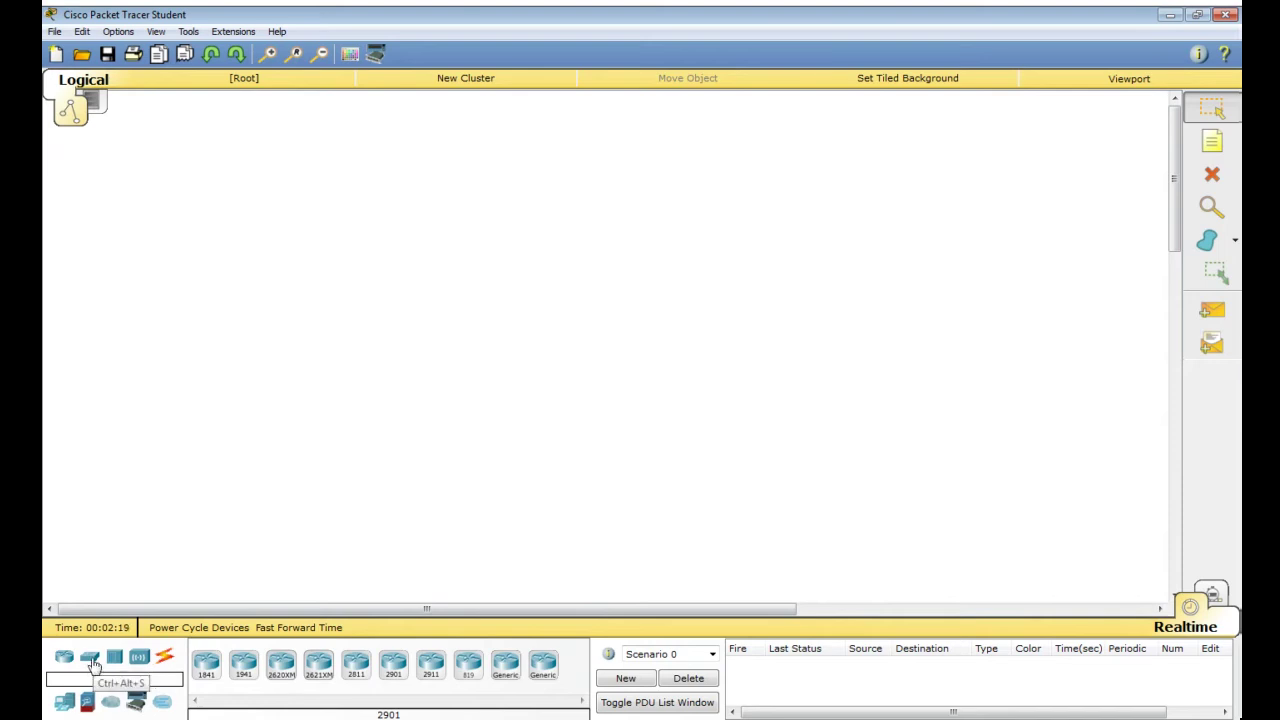
Step: Drop a Generic switch as Switch0 and delete the accidental extra Switch1
click(92, 662)
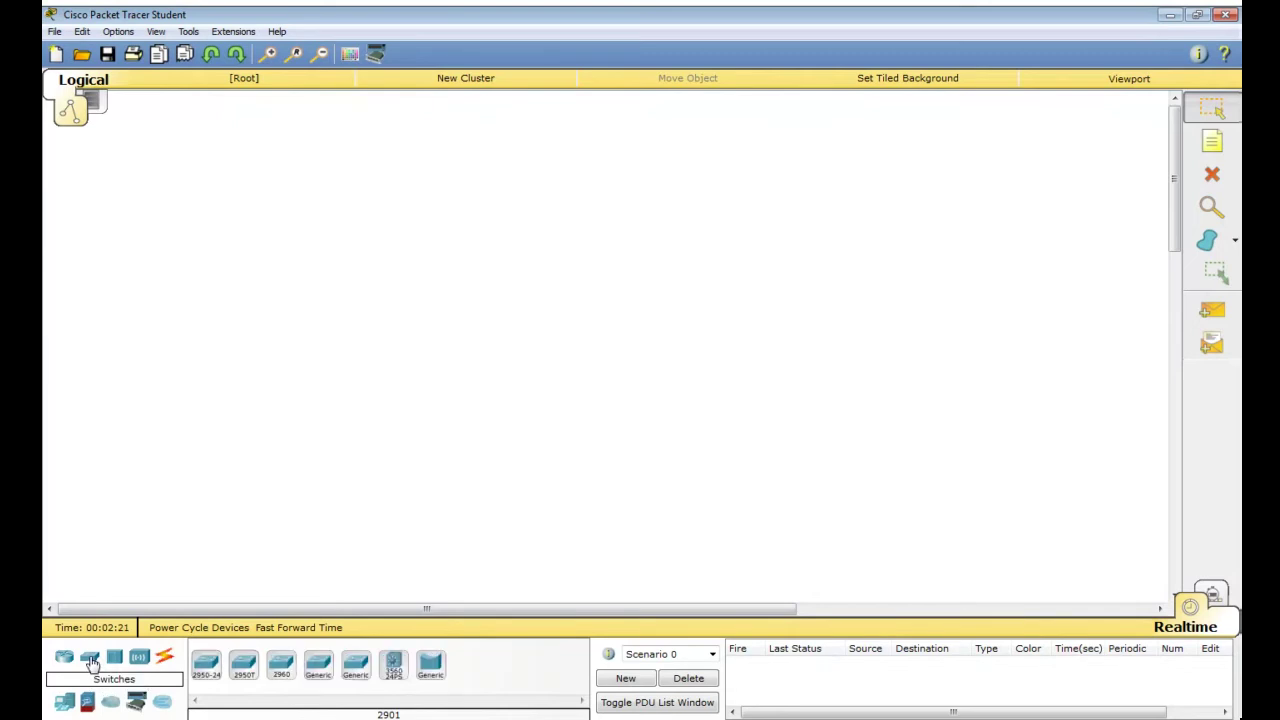
ctrl+click(320, 675)
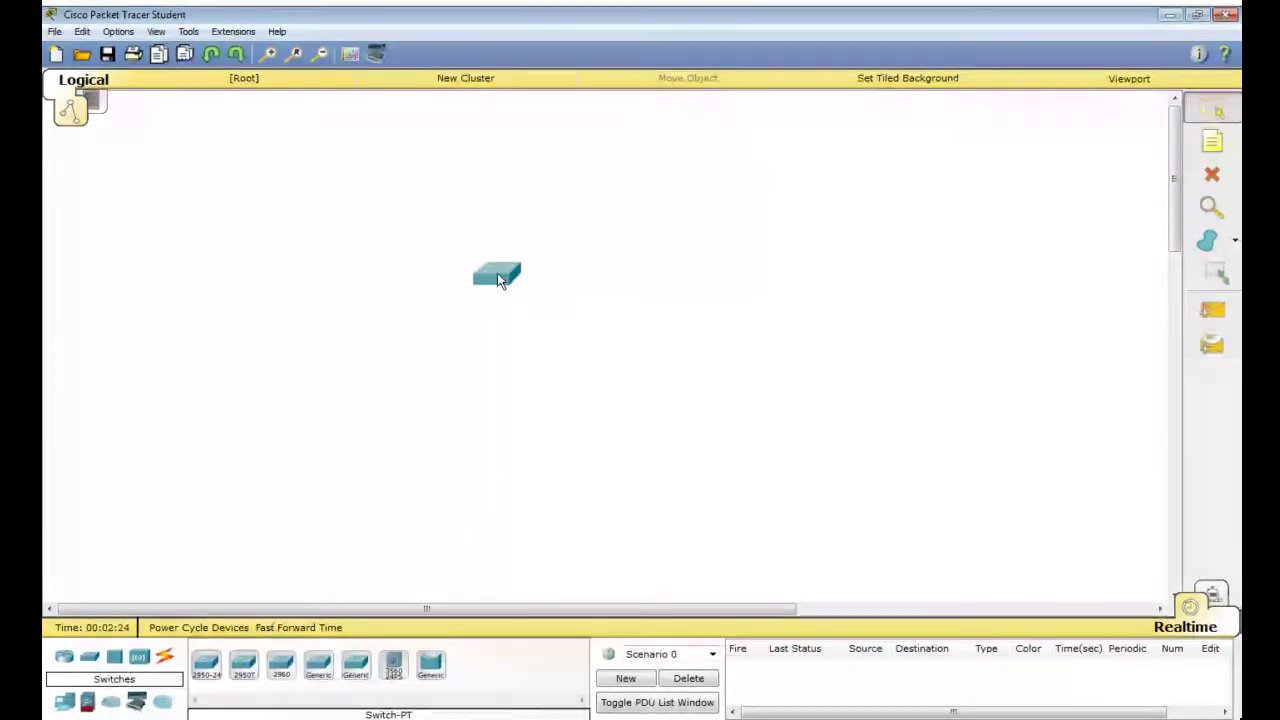
click(499, 272)
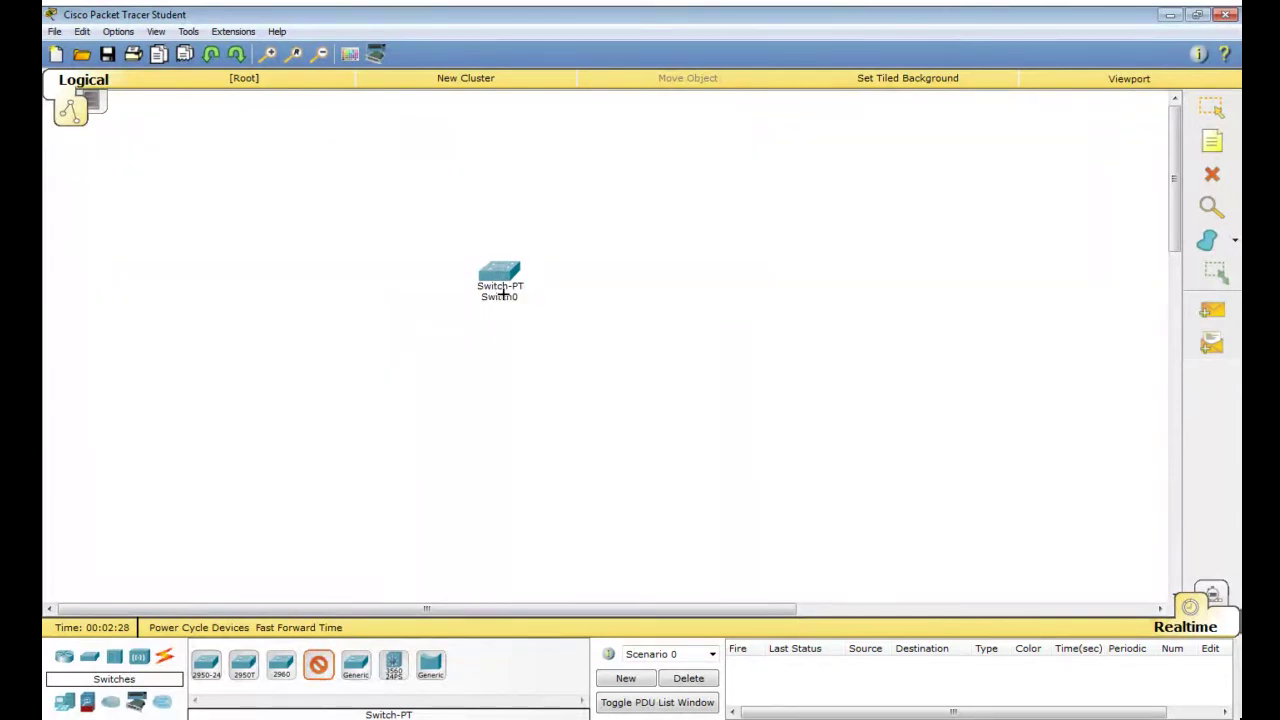
click(514, 322)
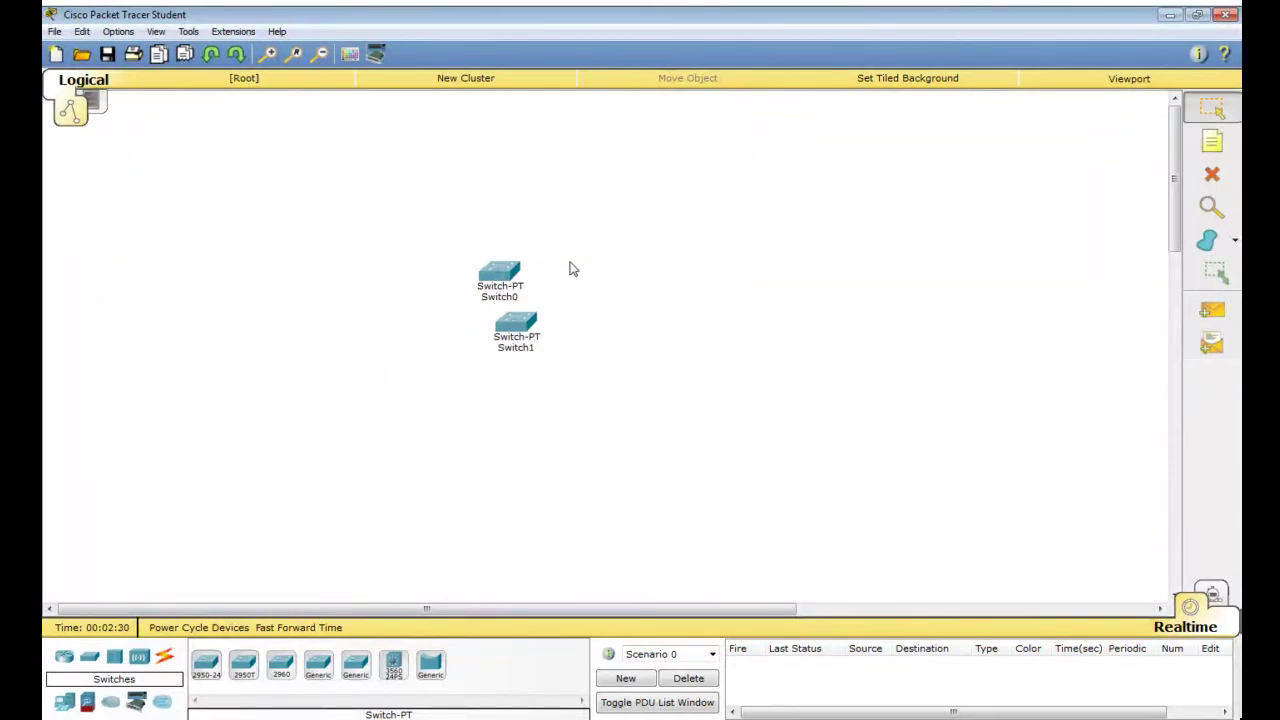
click(1213, 175)
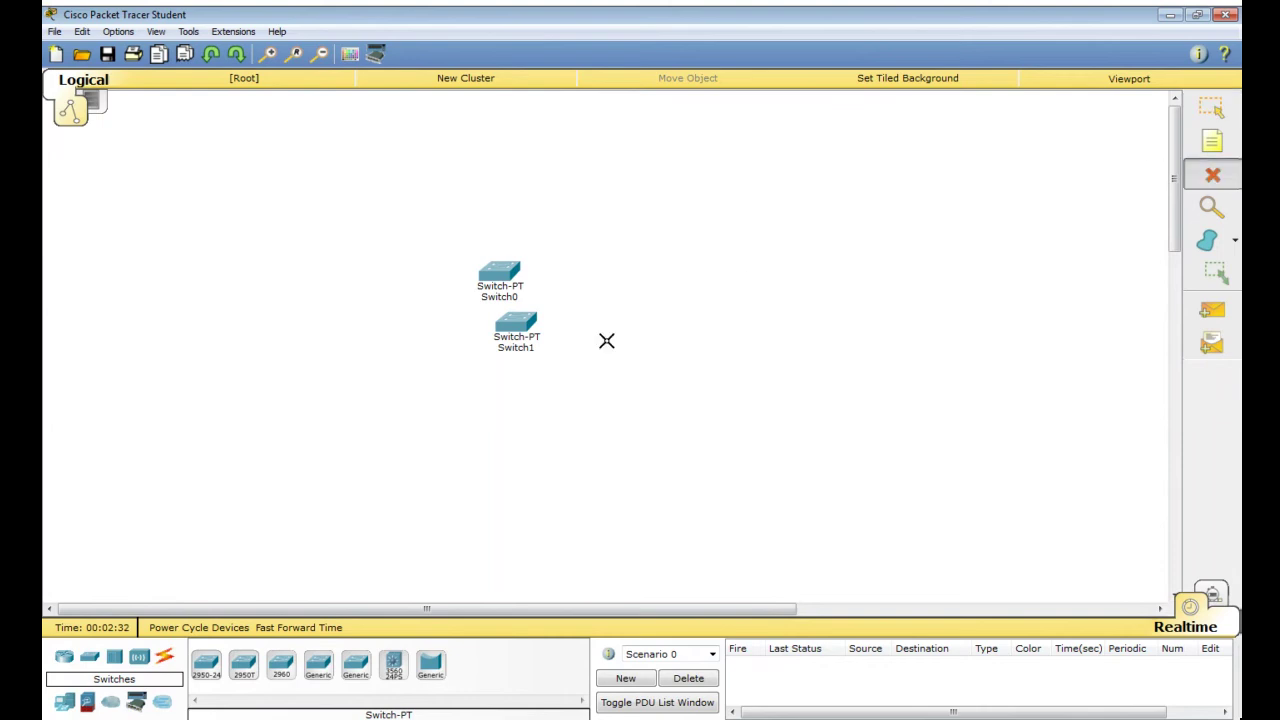
click(514, 338)
key(Escape)
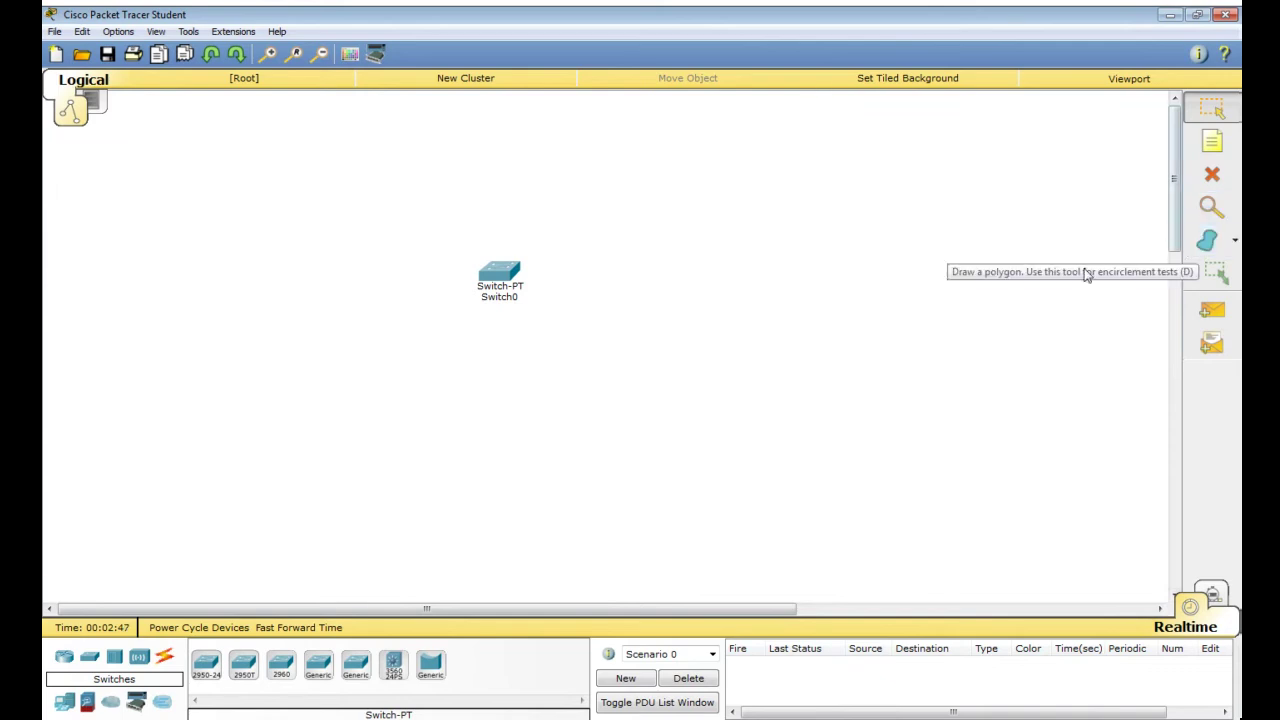
click(1216, 311)
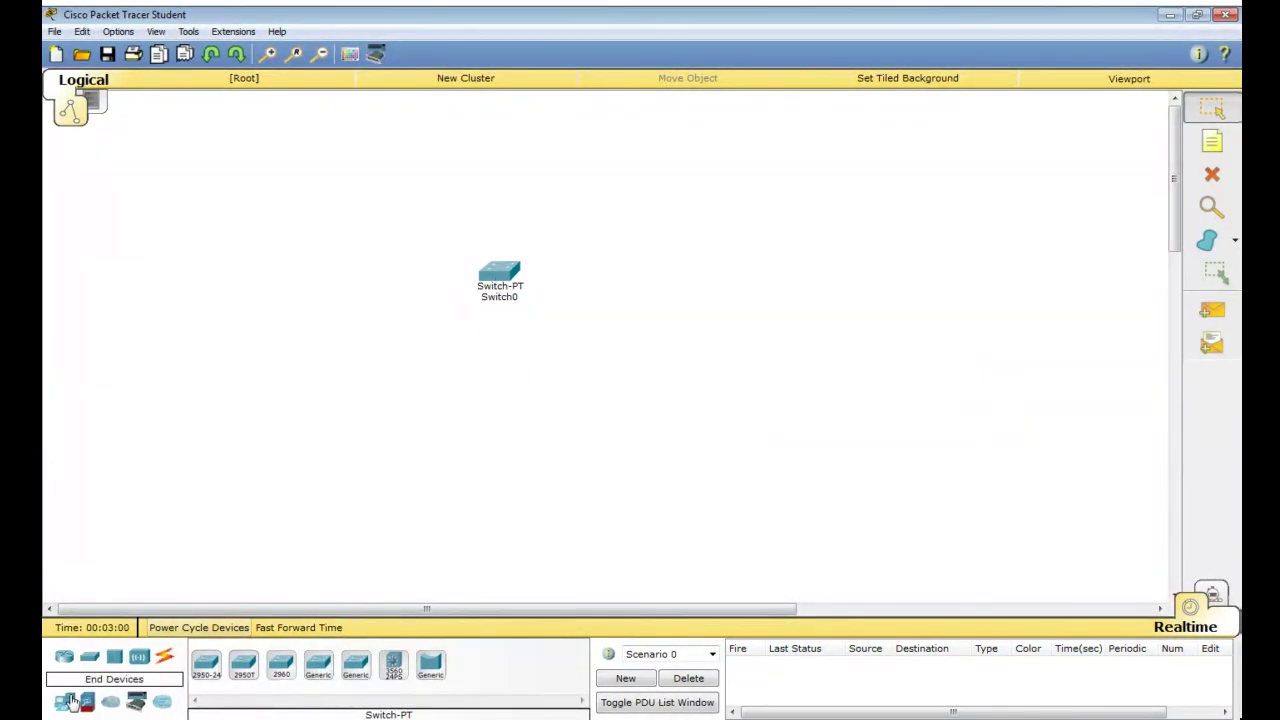
Step: Drag two PC-PT and two Laptop-PT end devices onto the canvas below Switch0
click(68, 705)
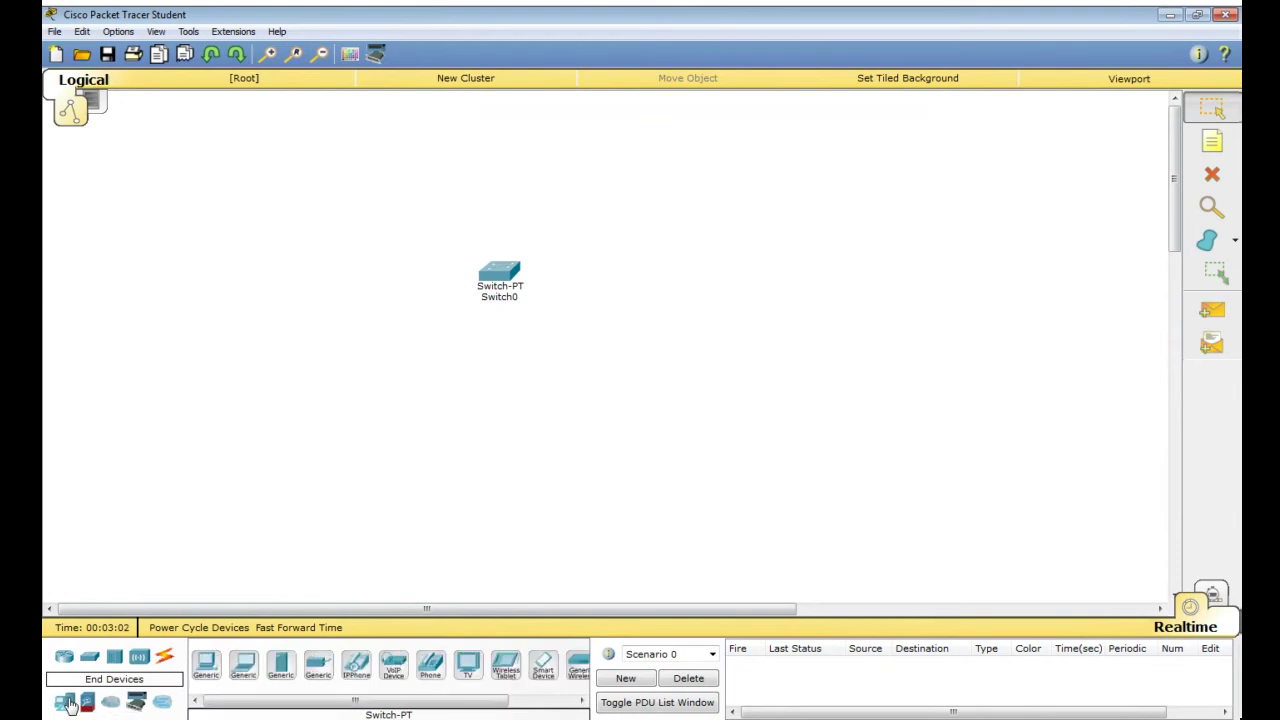
drag(204, 670, 338, 398)
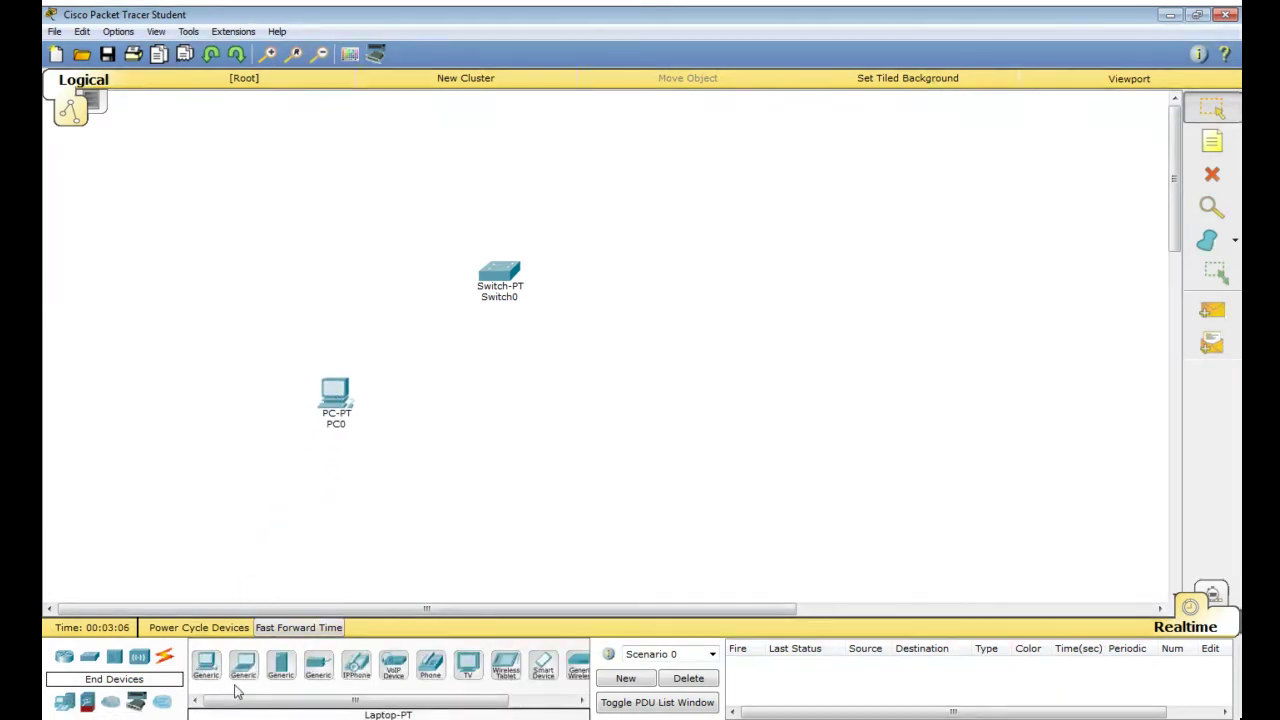
drag(246, 672, 423, 410)
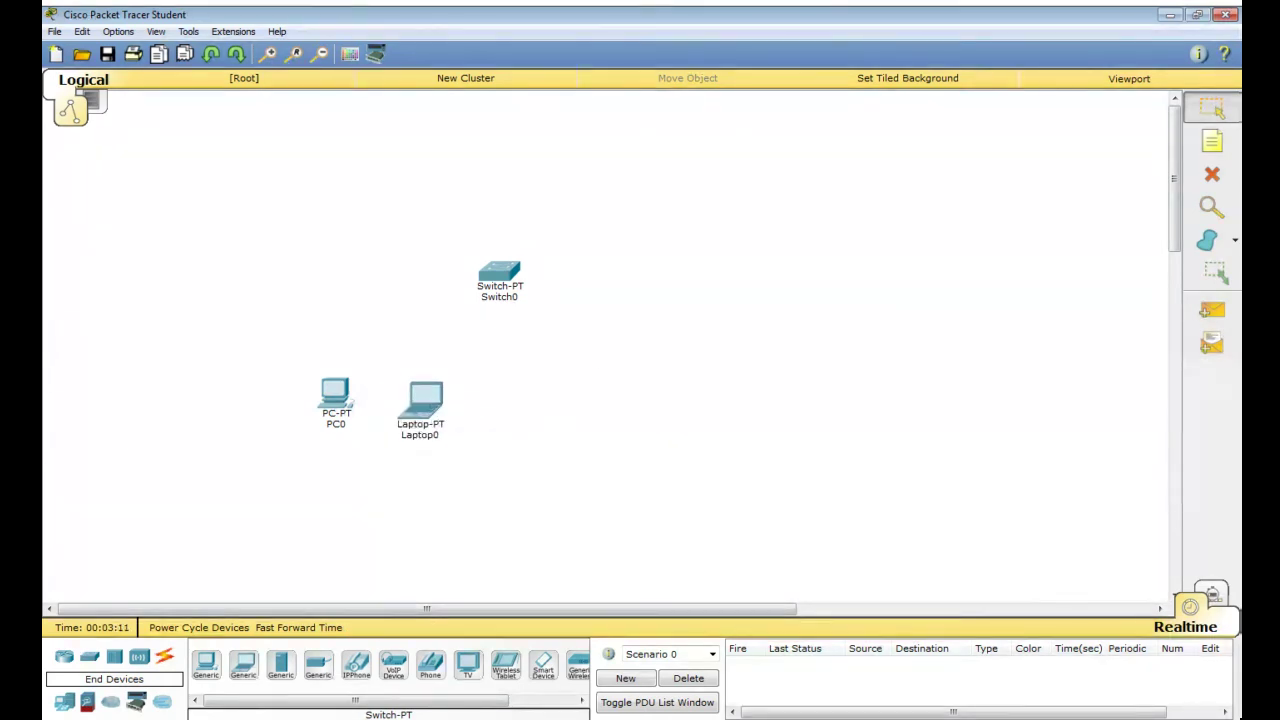
drag(208, 667, 577, 408)
drag(250, 668, 645, 410)
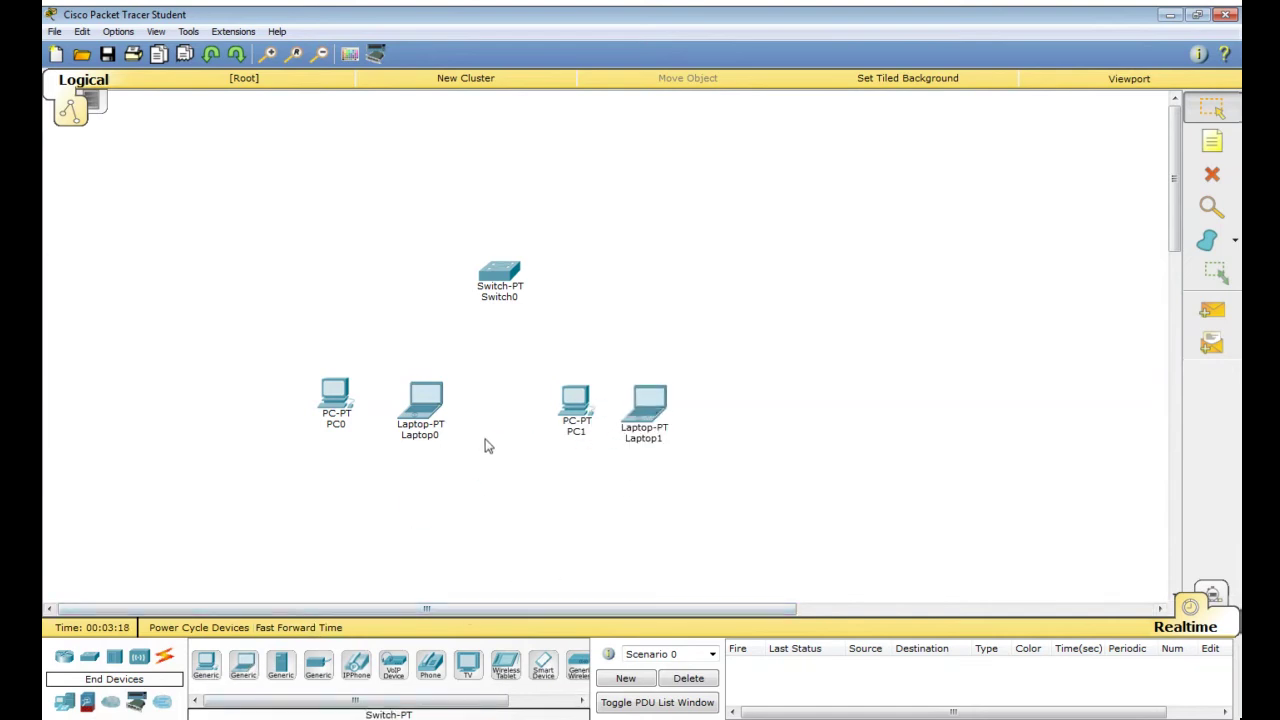
Step: Rearrange them into one row: PC0 and PC1 on the left, Laptop0 and Laptop1 on the right
drag(422, 405, 633, 505)
drag(578, 402, 408, 390)
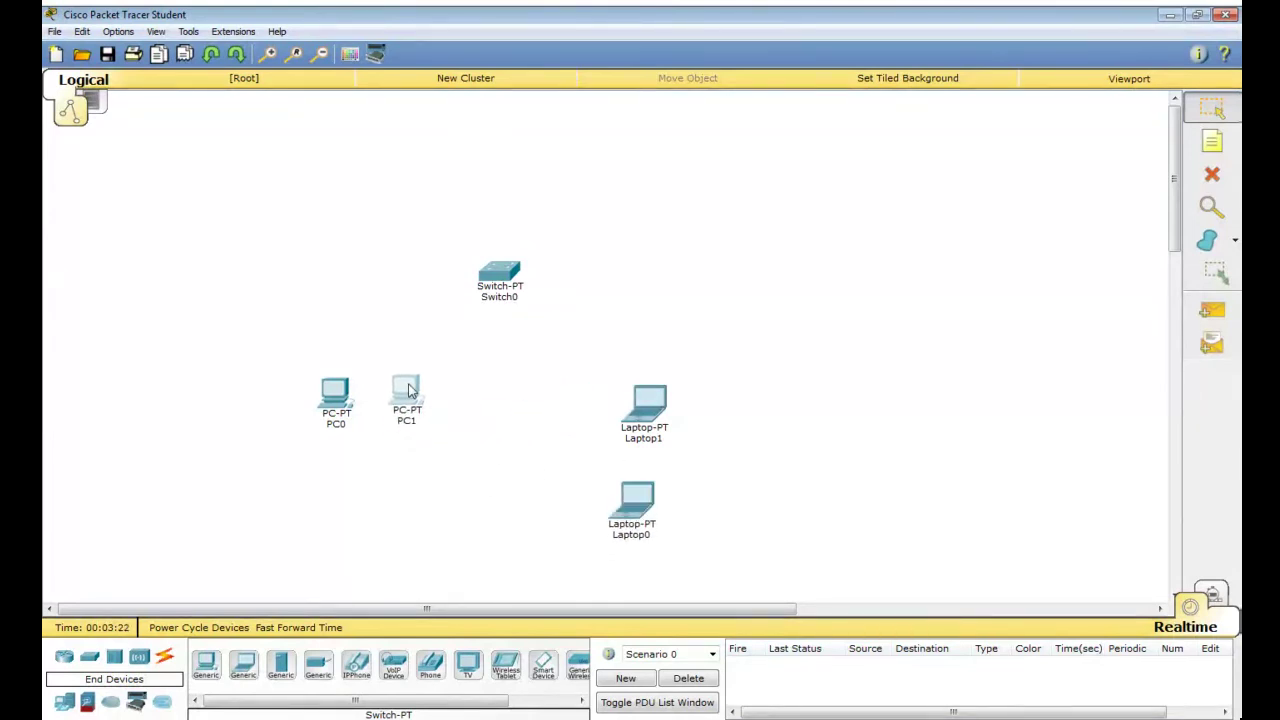
drag(640, 515, 574, 410)
drag(656, 419, 659, 400)
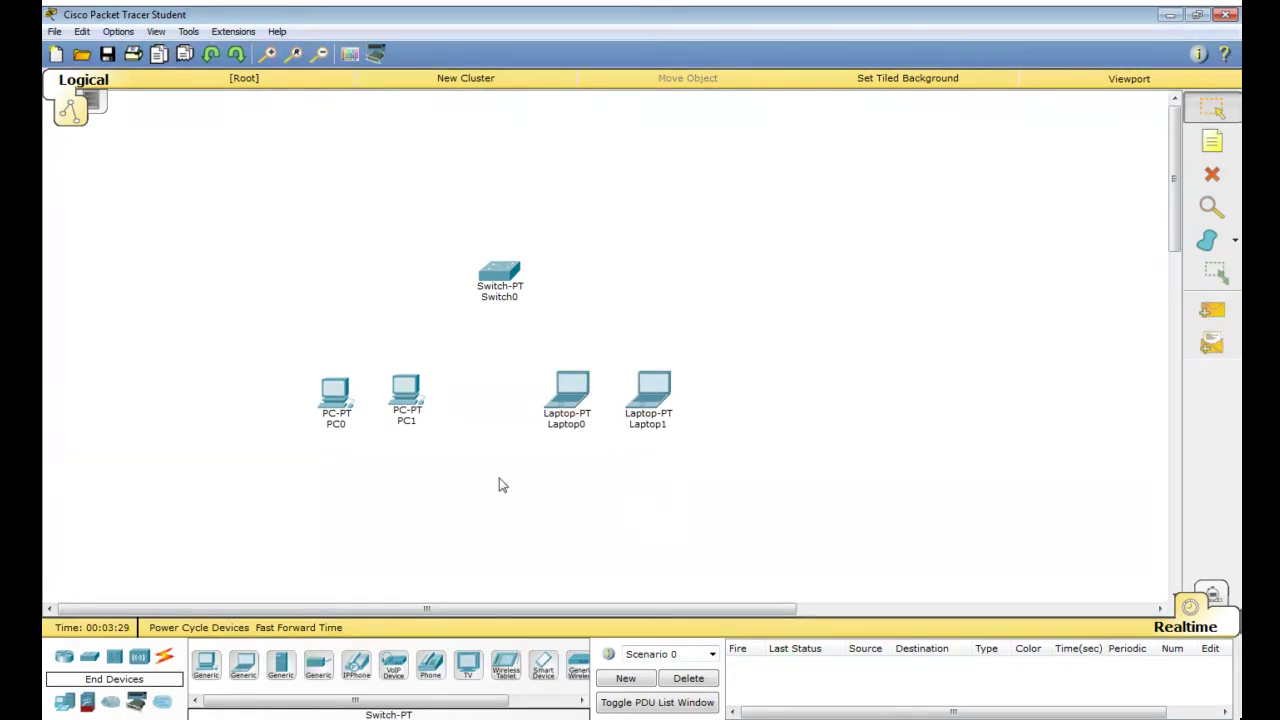
Step: Nudge Switch0 slightly down and show the Connections cable types
drag(488, 273, 496, 300)
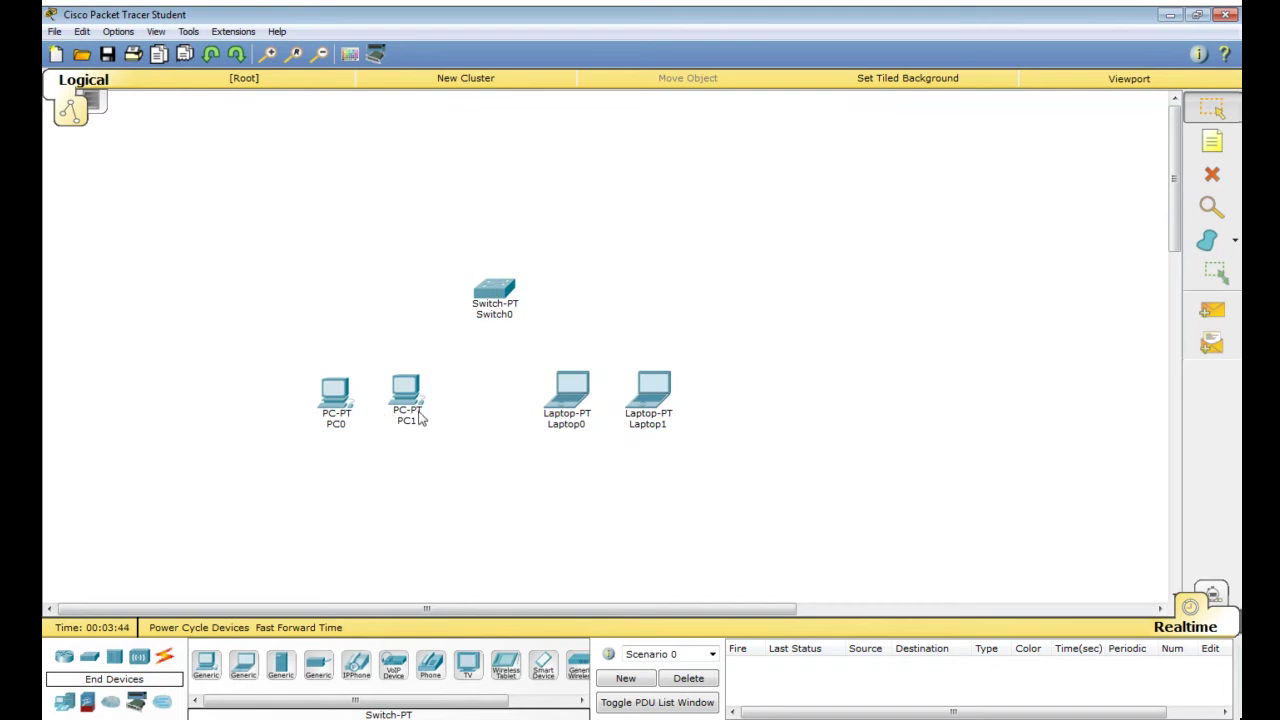
click(165, 658)
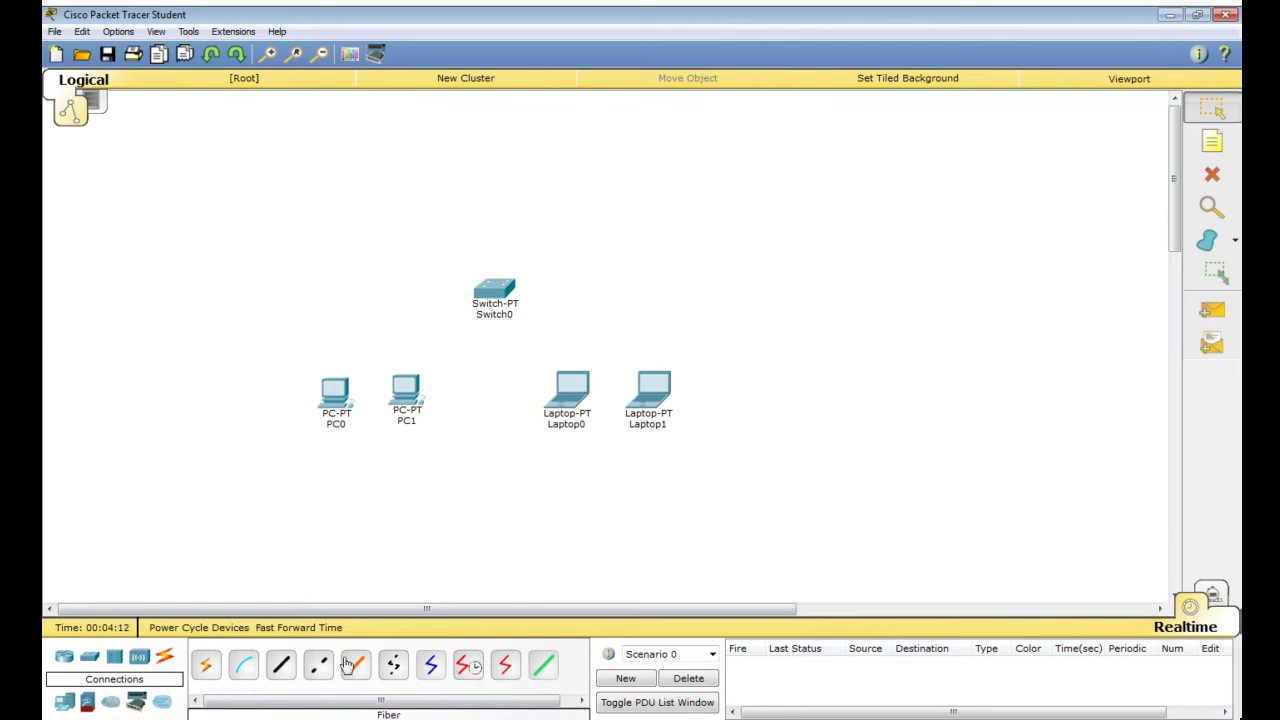
Step: Link PC0 and PC1 to Switch0 with automatic-type cables, nudging PC1 right
click(210, 667)
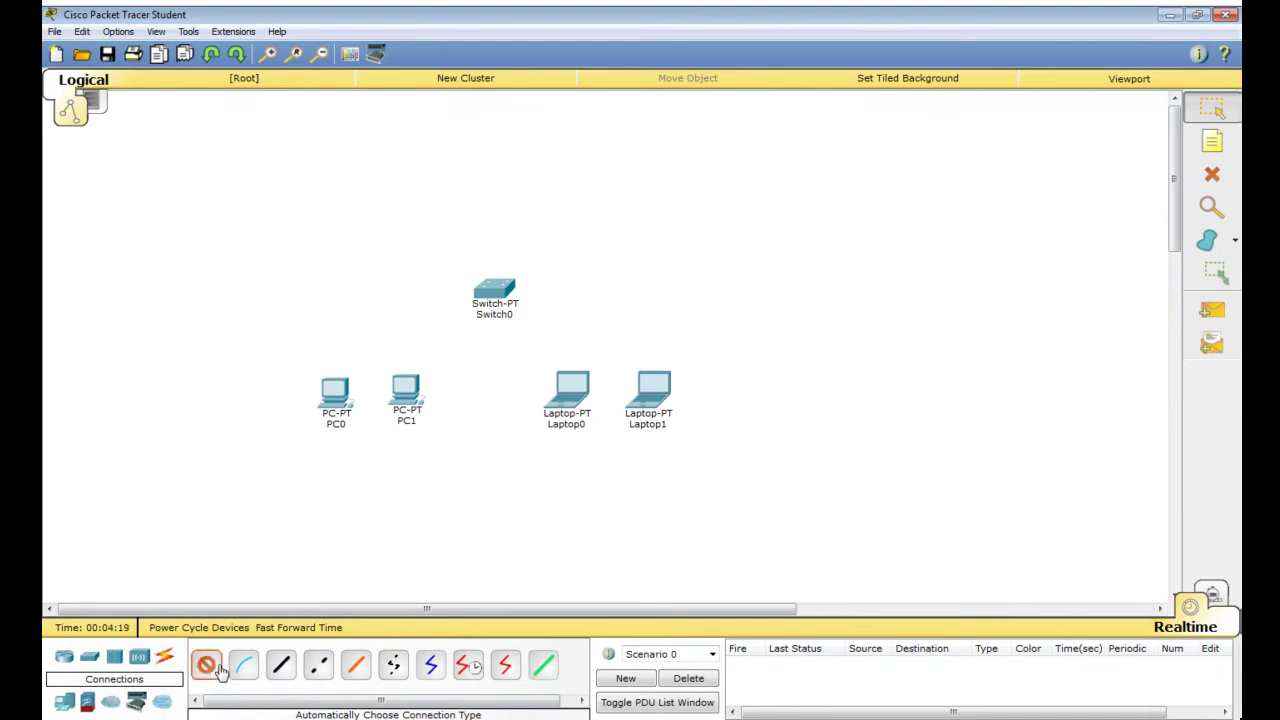
click(335, 401)
click(477, 301)
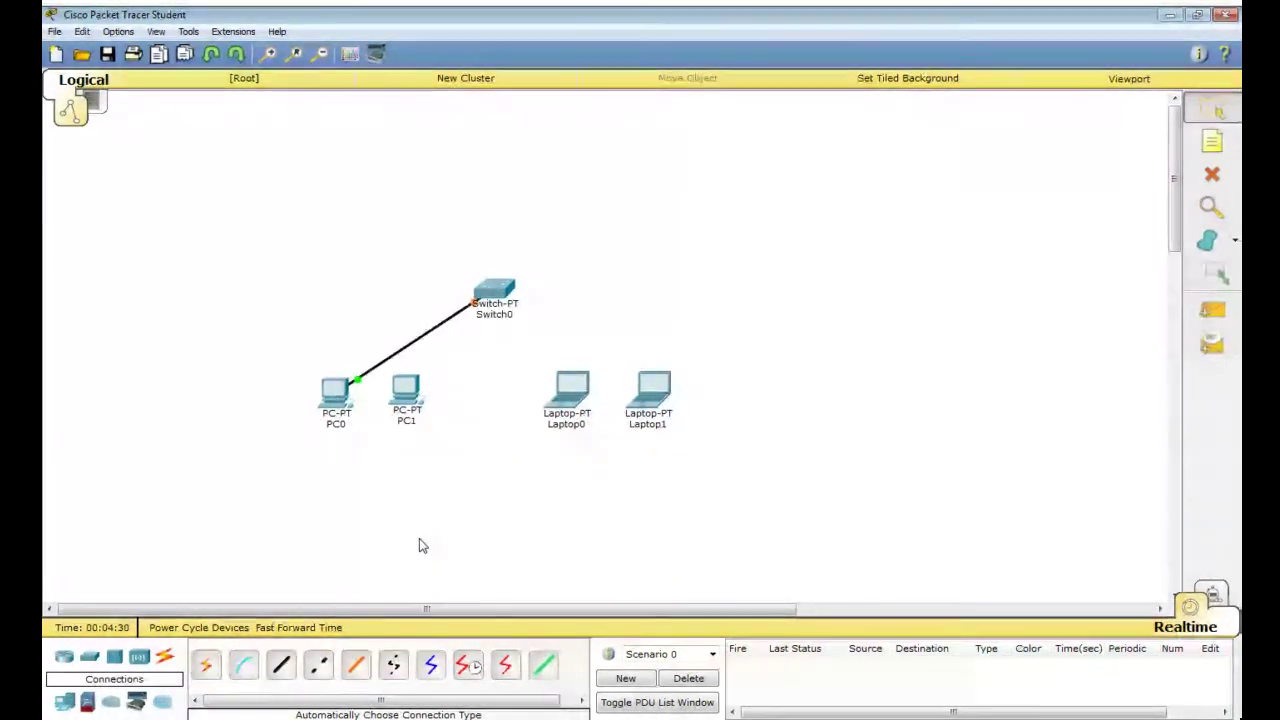
click(205, 662)
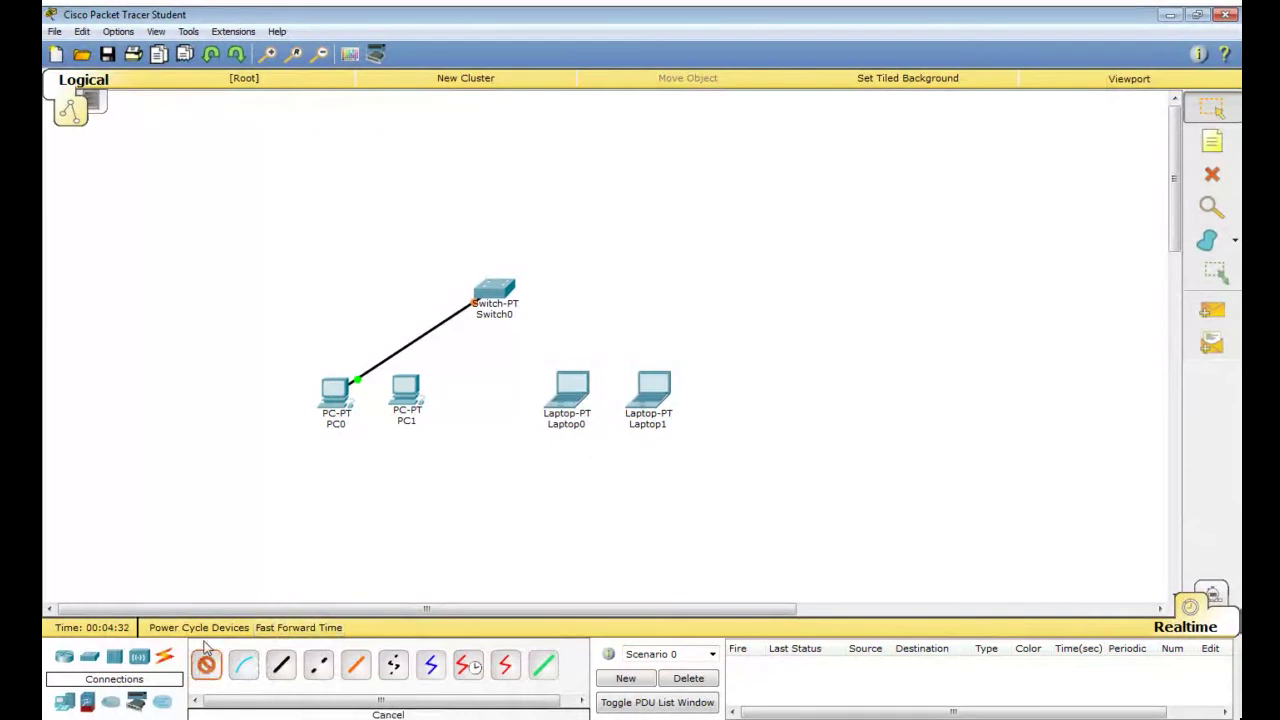
click(410, 398)
click(495, 292)
drag(405, 410, 416, 408)
Step: Link Laptop0 and Laptop1 to Switch0 with automatic-type cables
click(205, 662)
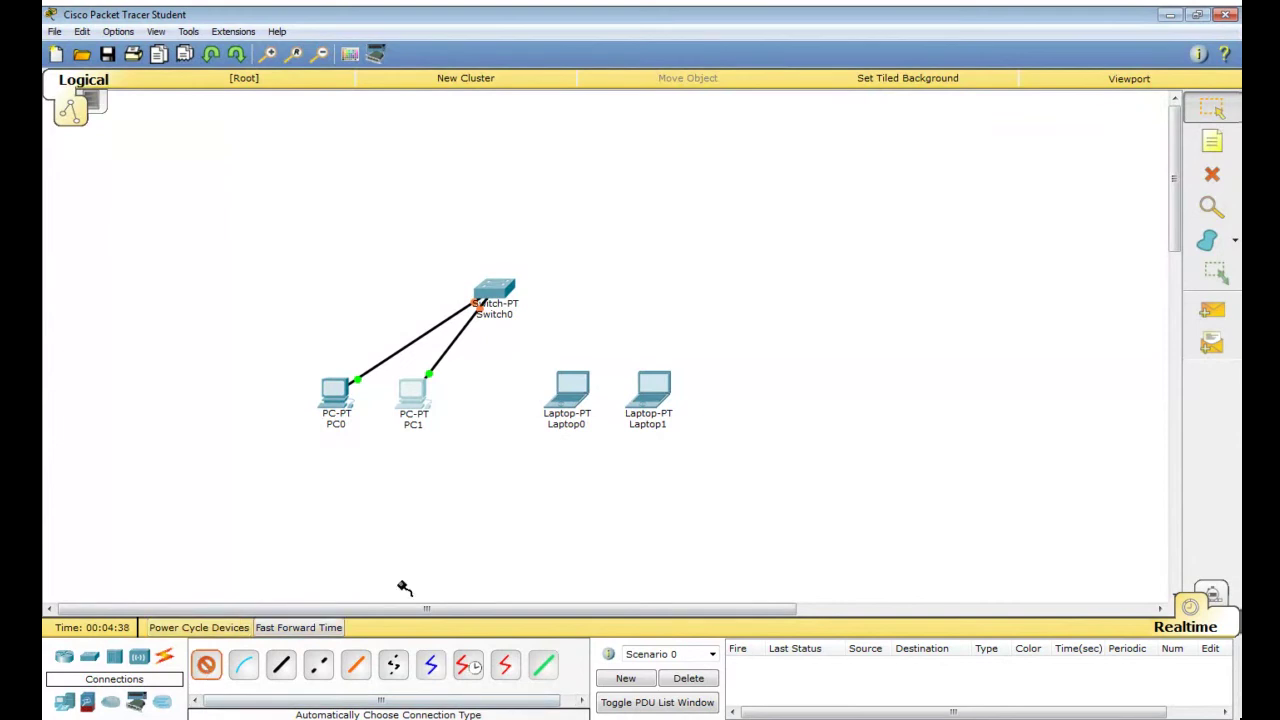
click(575, 397)
click(495, 290)
click(212, 666)
click(654, 386)
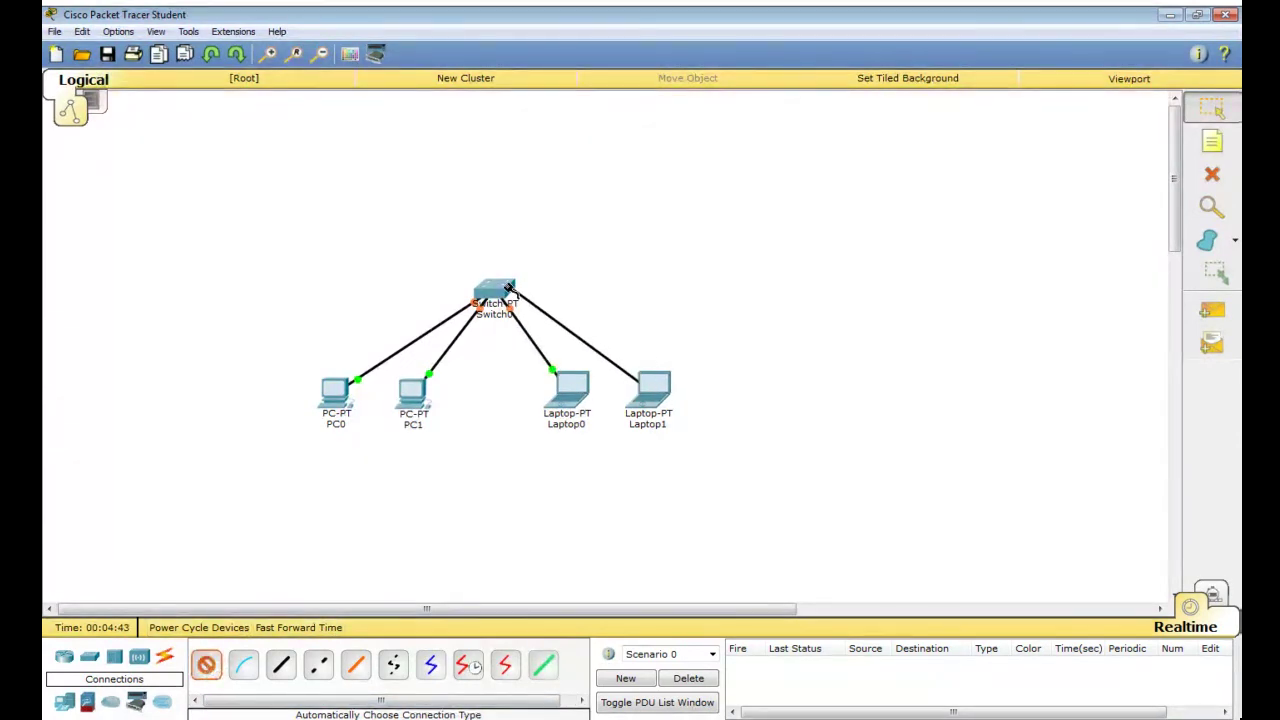
click(509, 288)
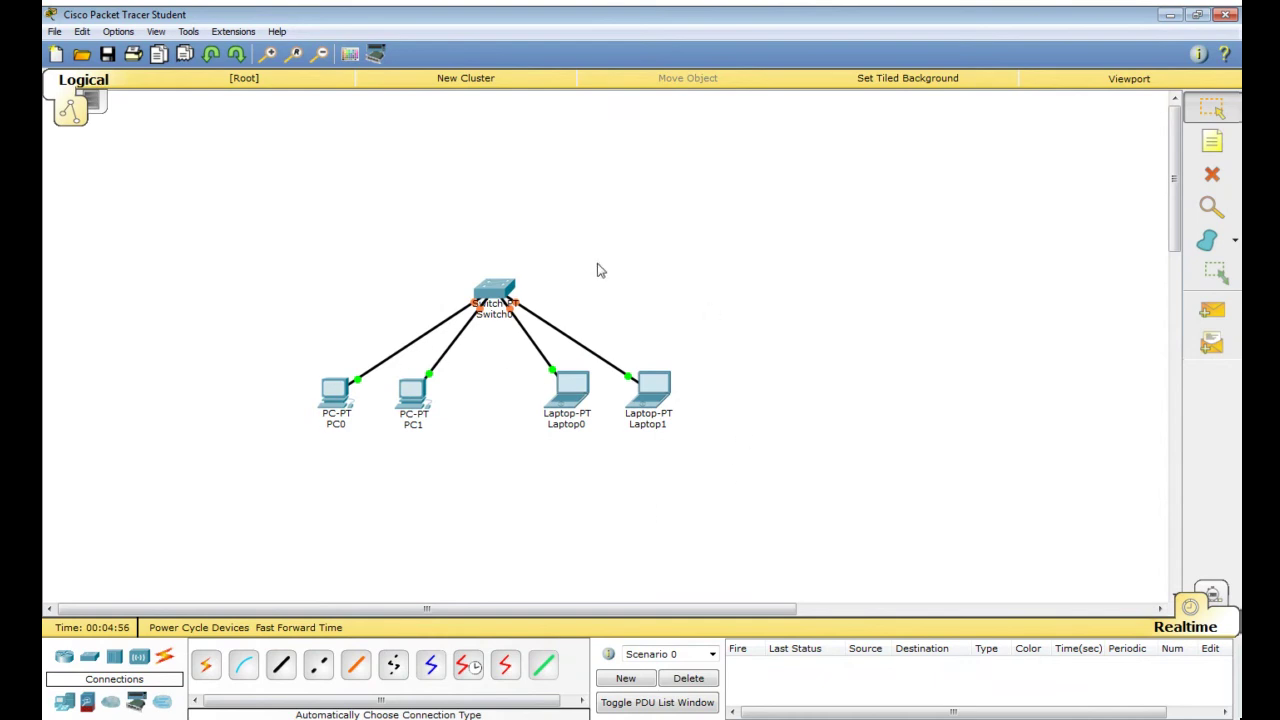
Step: Check the port status on Switch0 and its four links to confirm they are up
mouse_move(504, 322)
mouse_move(372, 372)
mouse_move(505, 299)
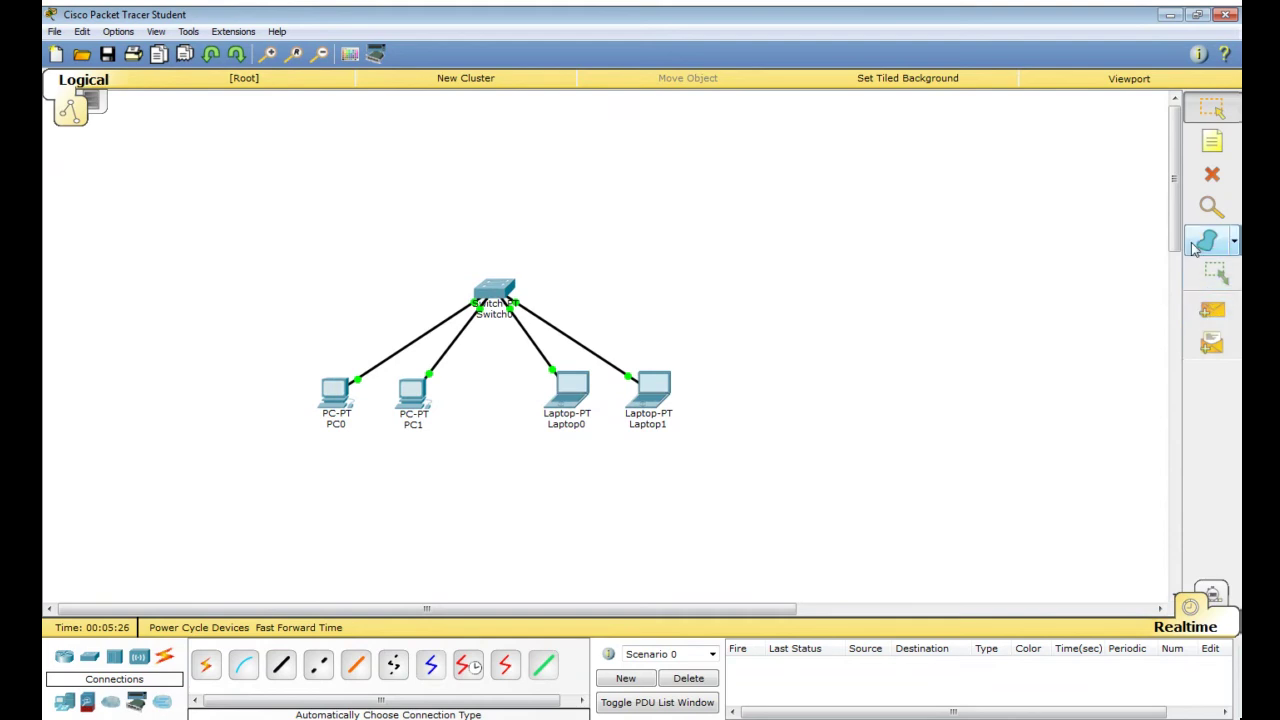
click(1211, 314)
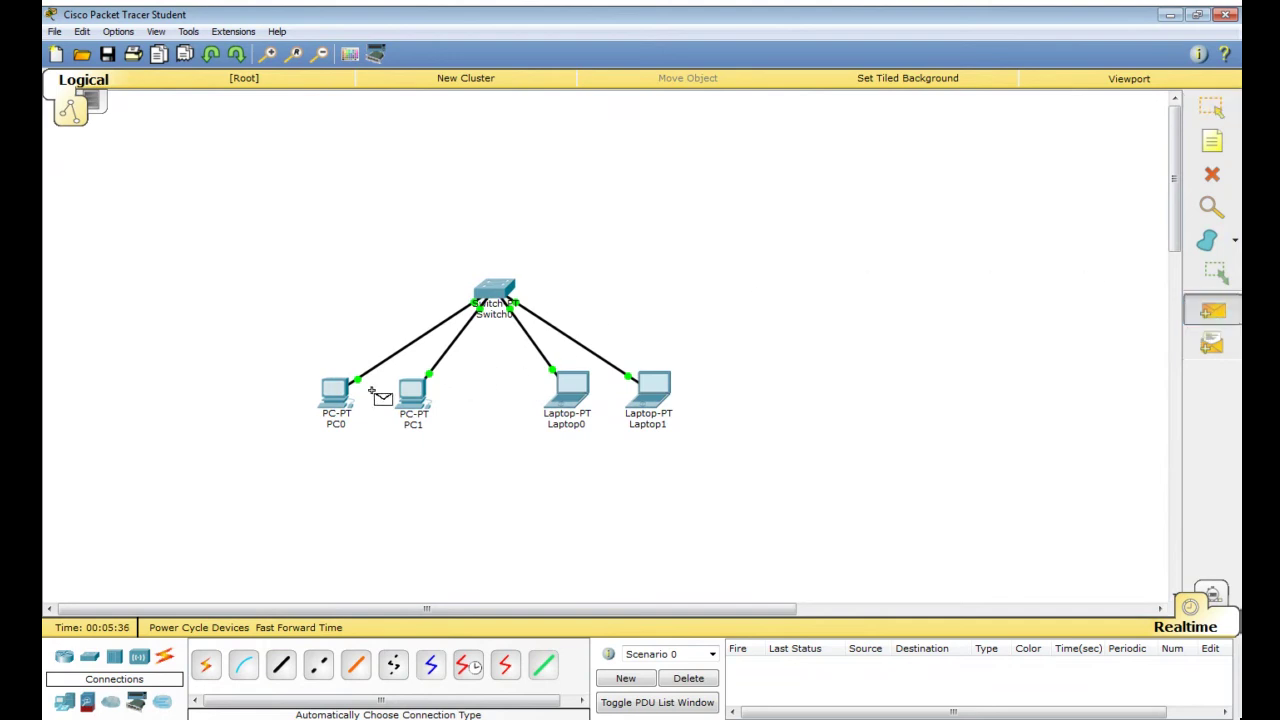
click(338, 393)
click(407, 396)
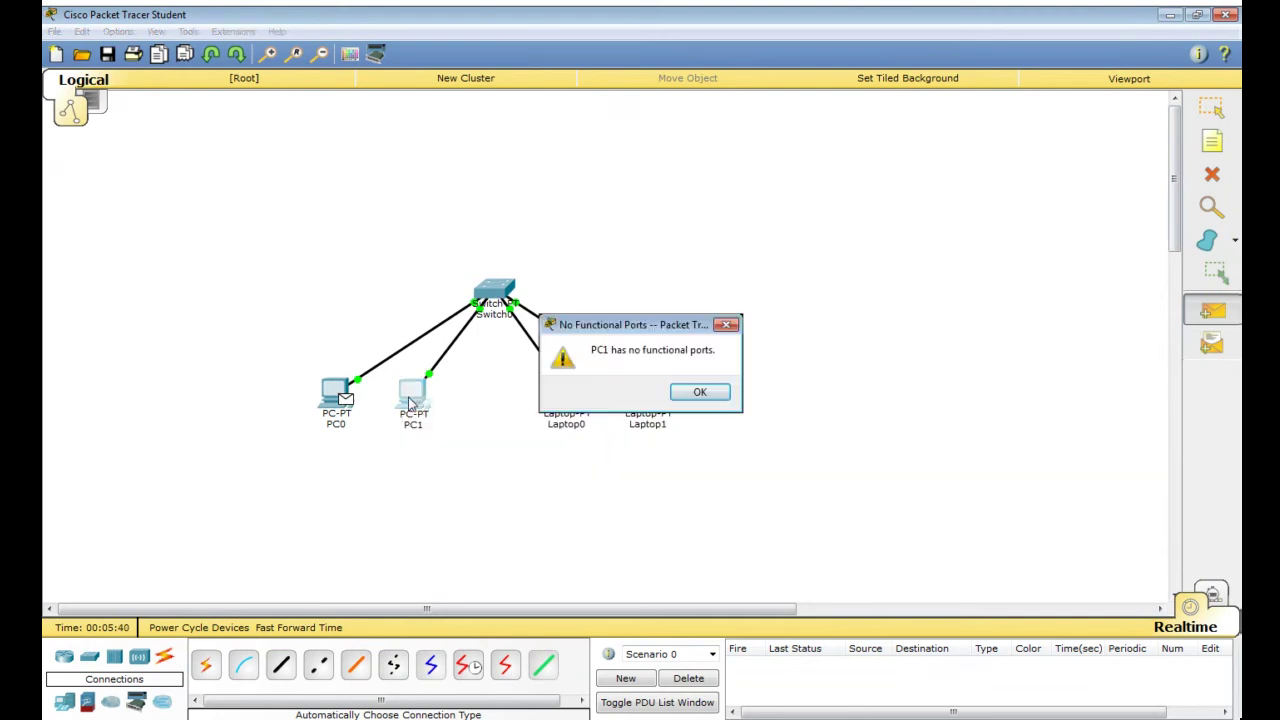
click(700, 393)
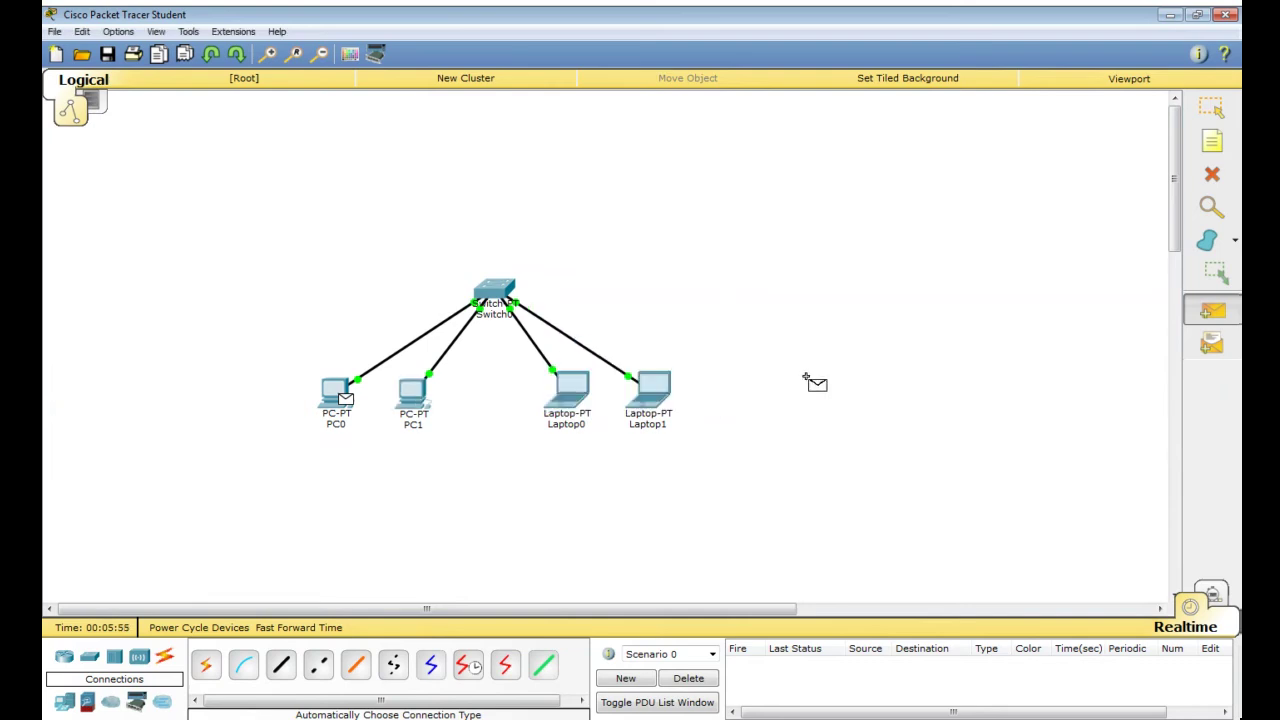
click(1210, 108)
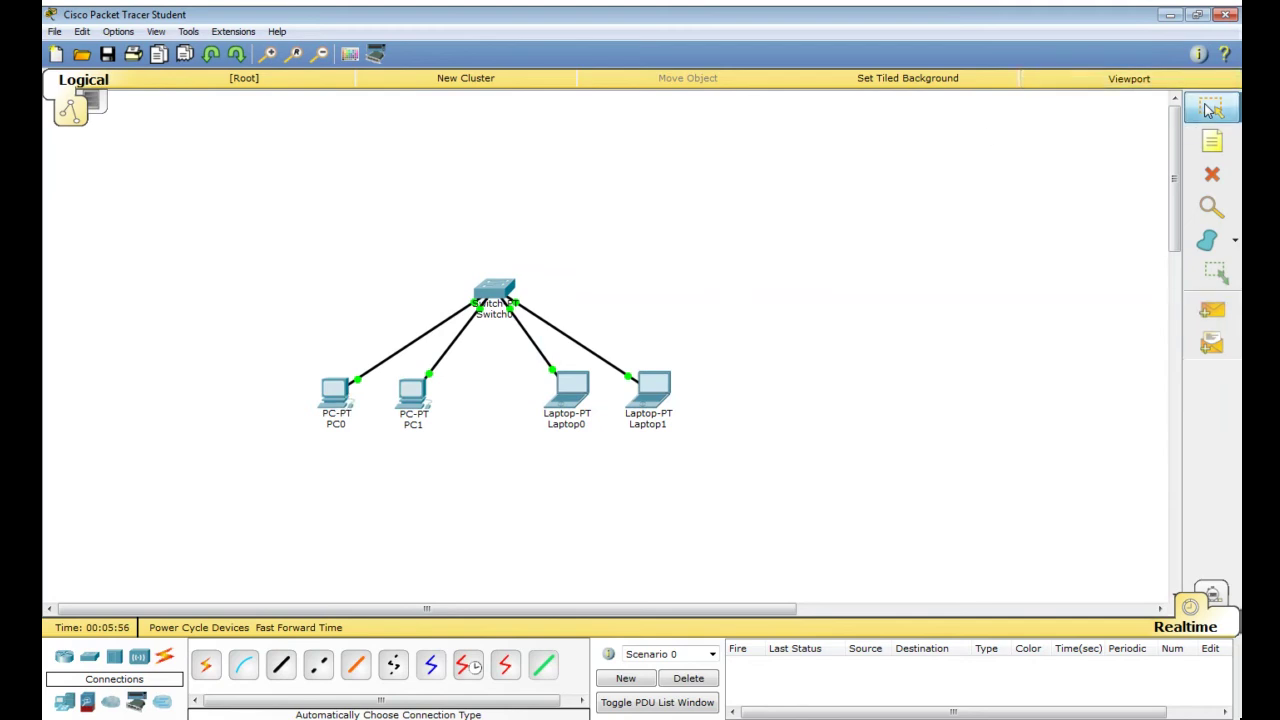
Step: Open PC0 and go to its Desktop IP Configuration panel
click(337, 400)
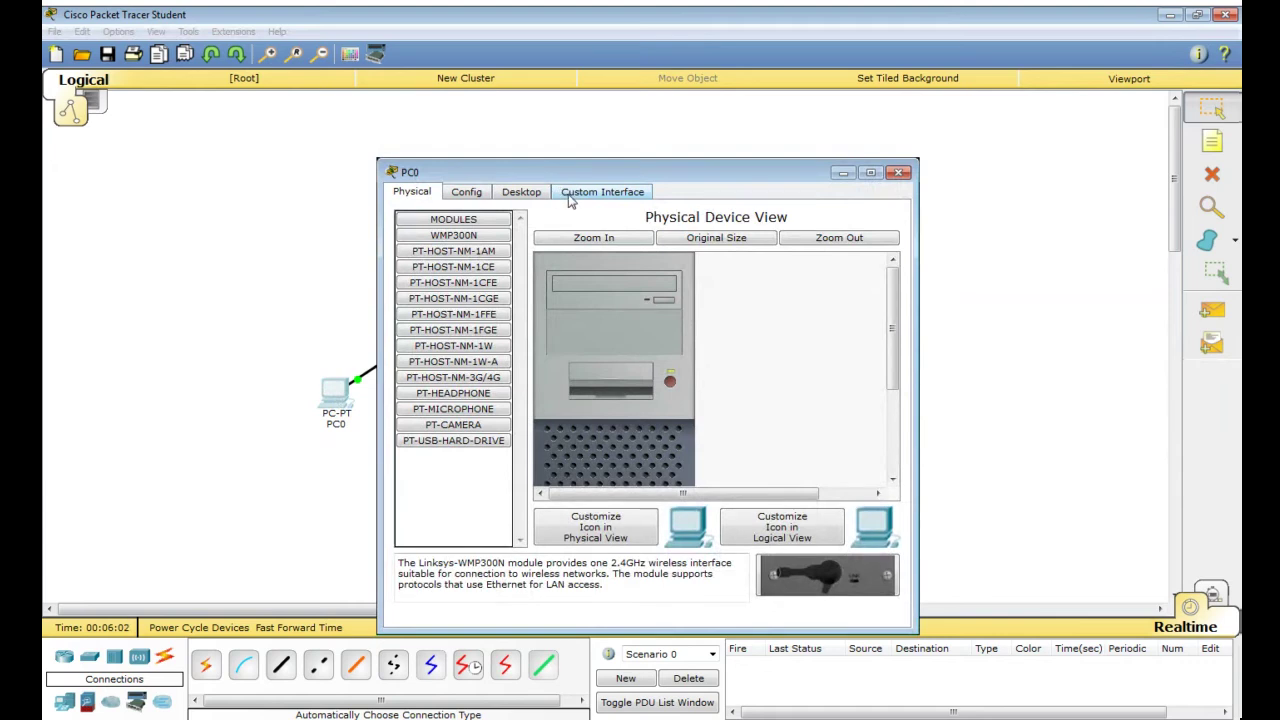
click(482, 191)
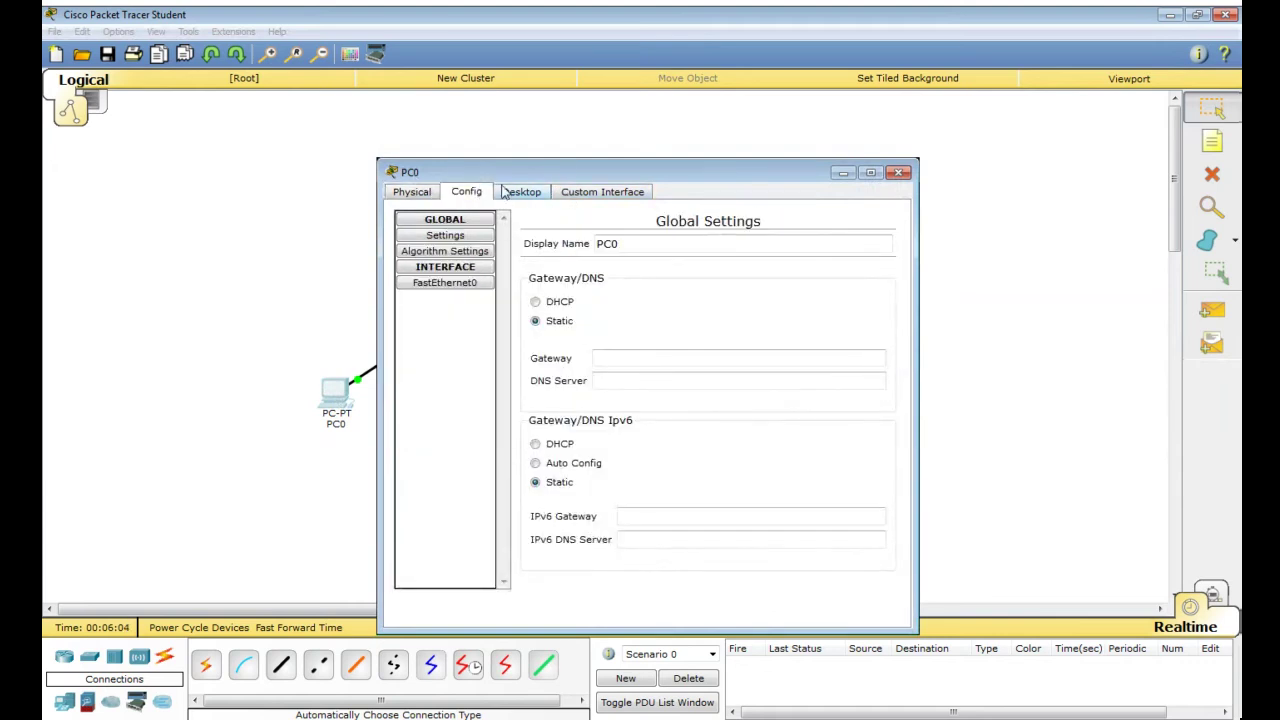
click(527, 197)
click(580, 192)
click(524, 195)
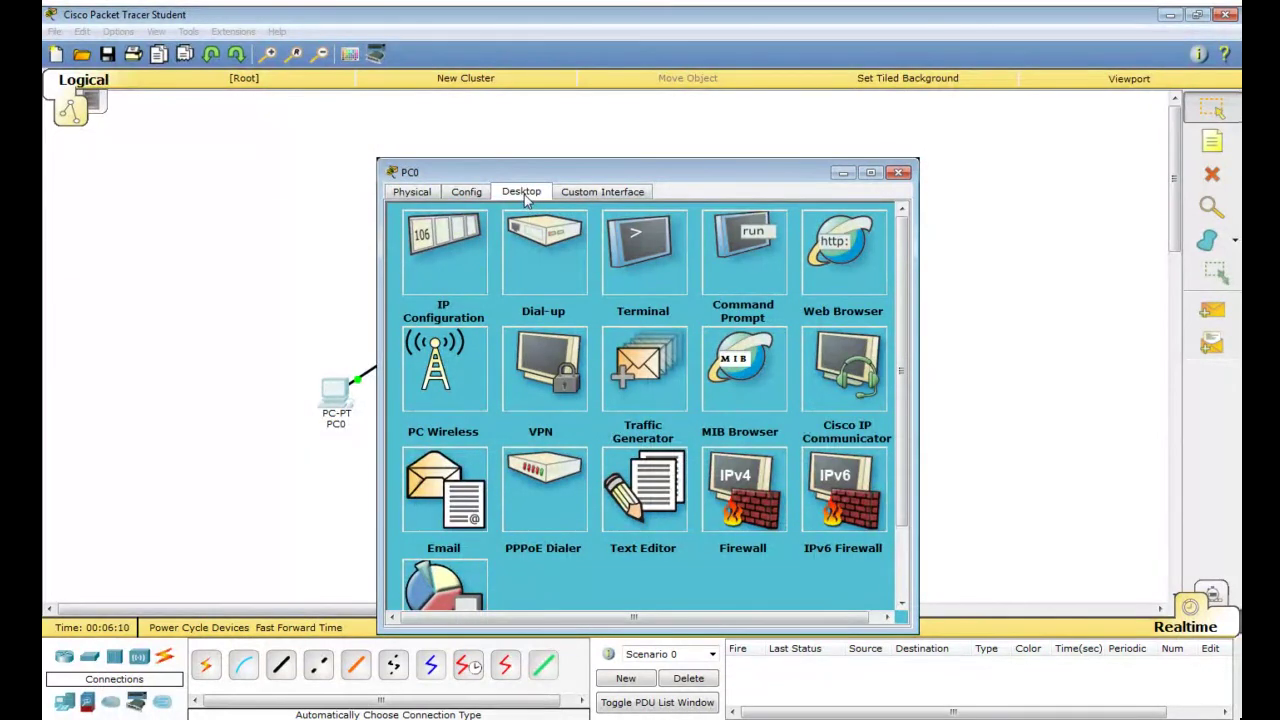
click(464, 240)
Step: Enter the partial address 192.168. for PC0 and dismiss the Invalid IP address error
click(558, 290)
text(1)
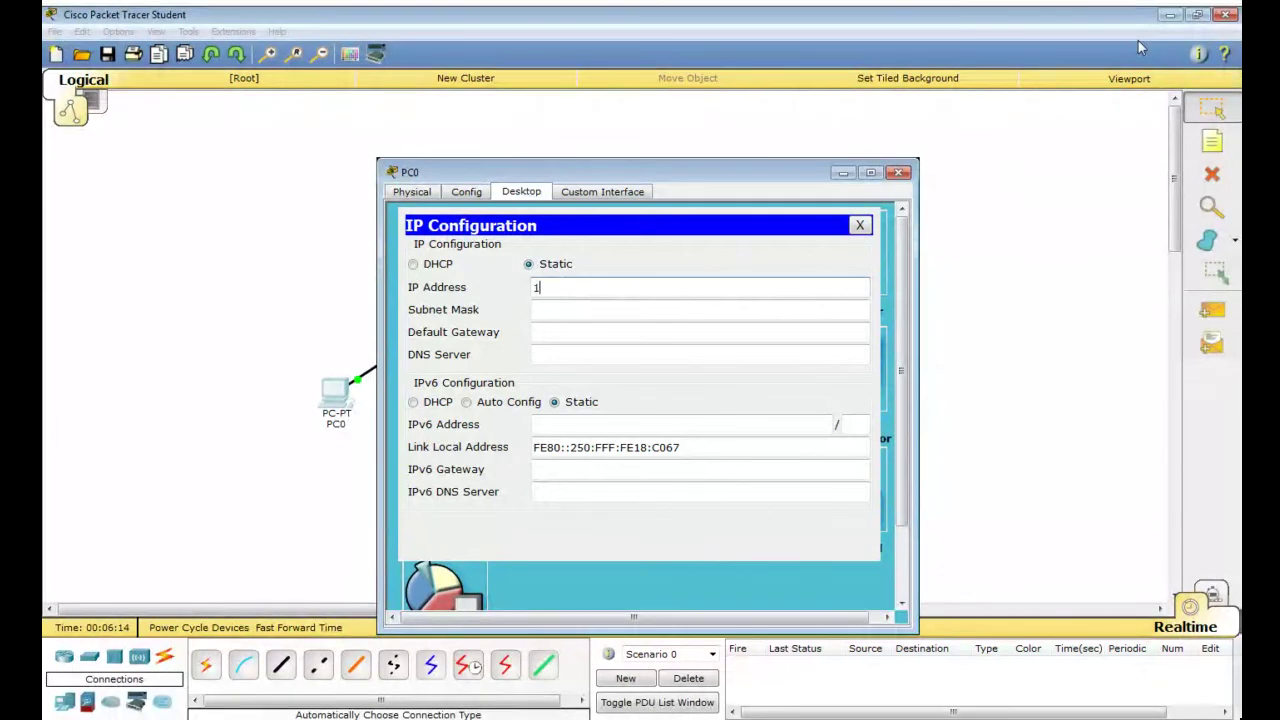
text(92.168.)
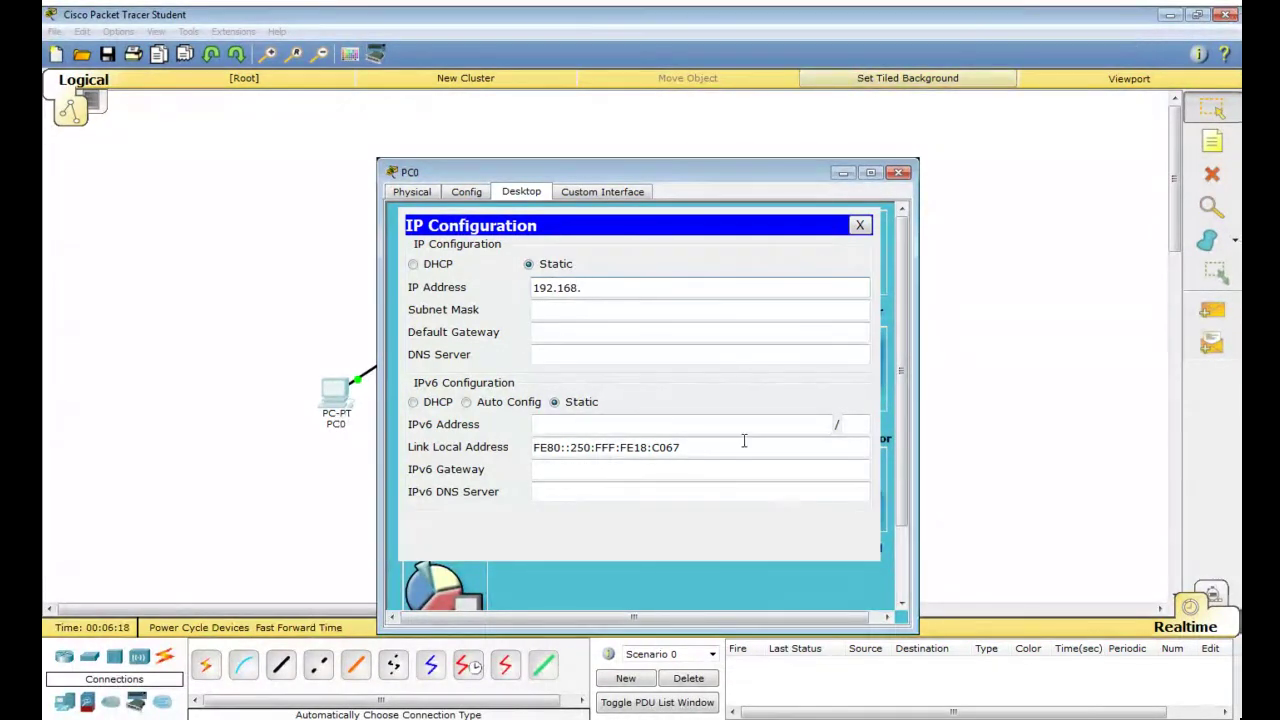
key(Return)
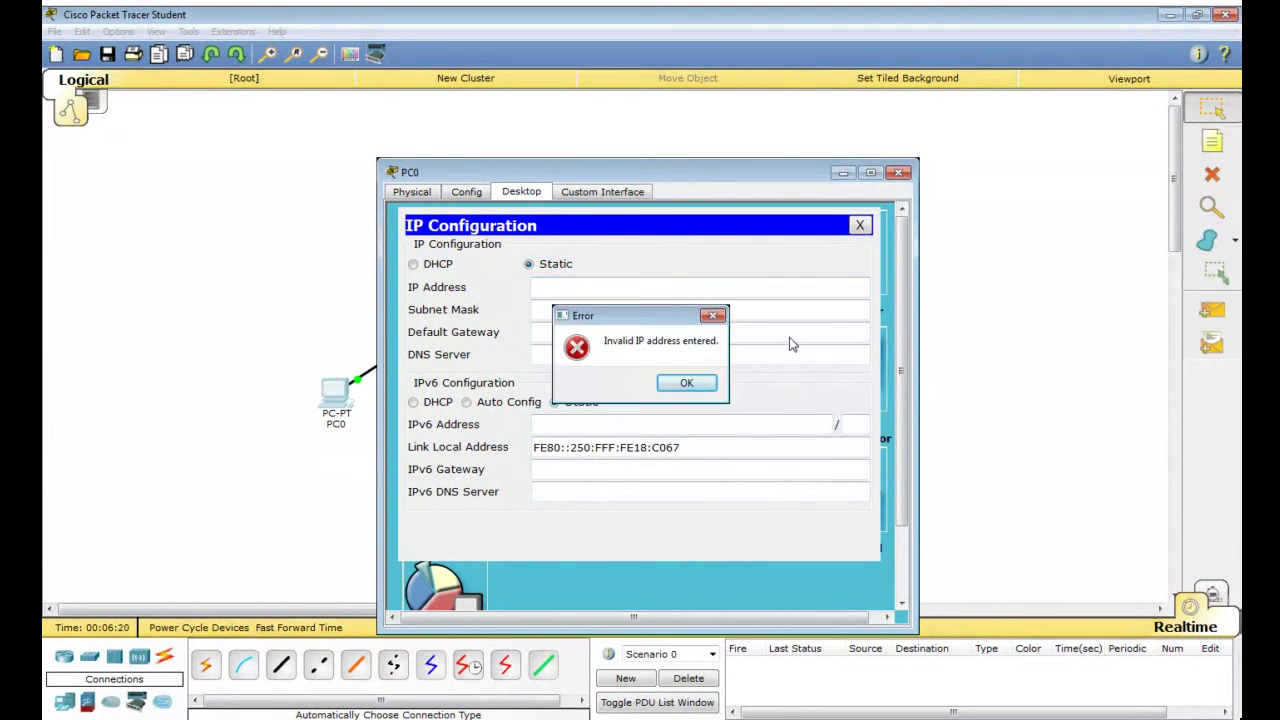
click(686, 384)
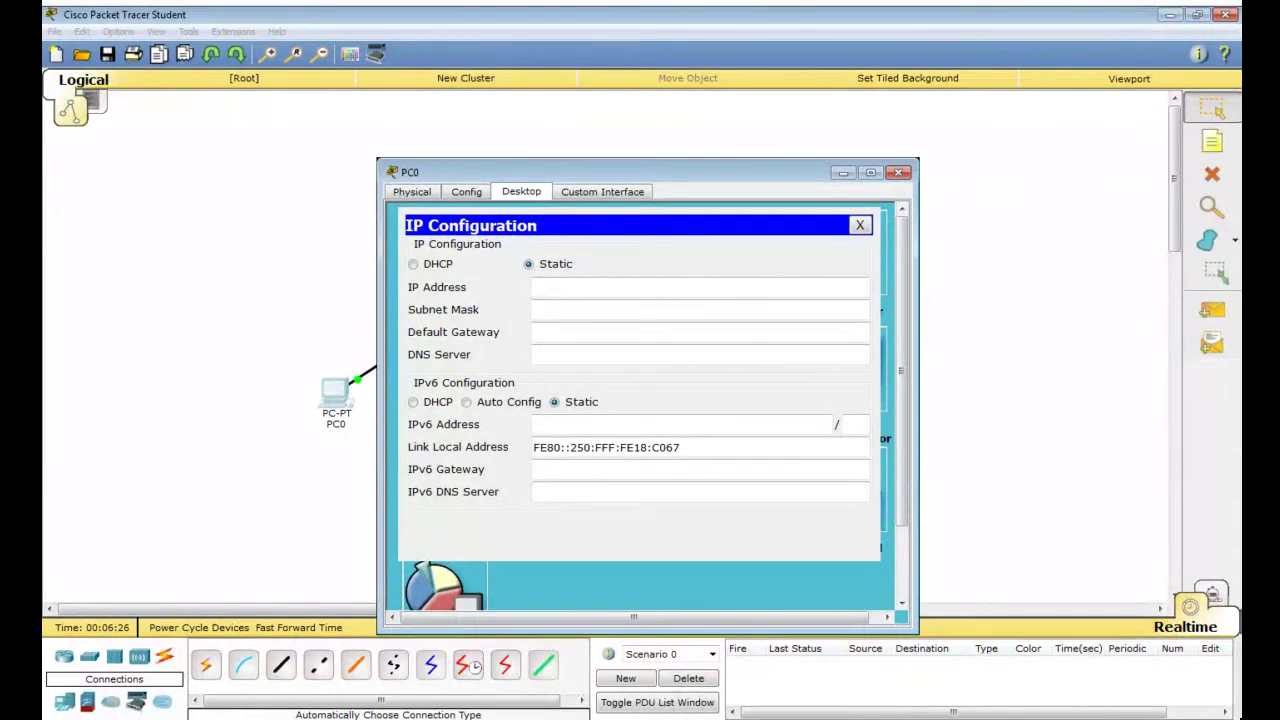
click(898, 172)
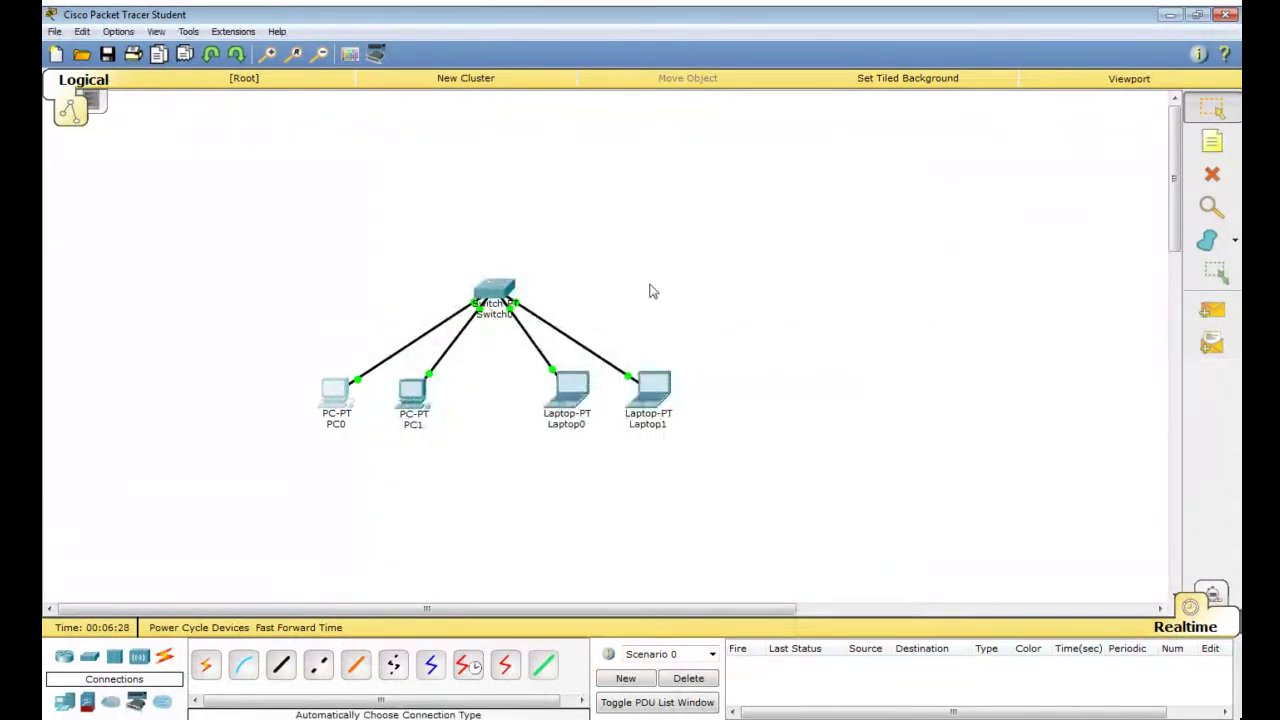
Step: Reopen PC0, submit 192. and dismiss the same invalid-address error
click(335, 392)
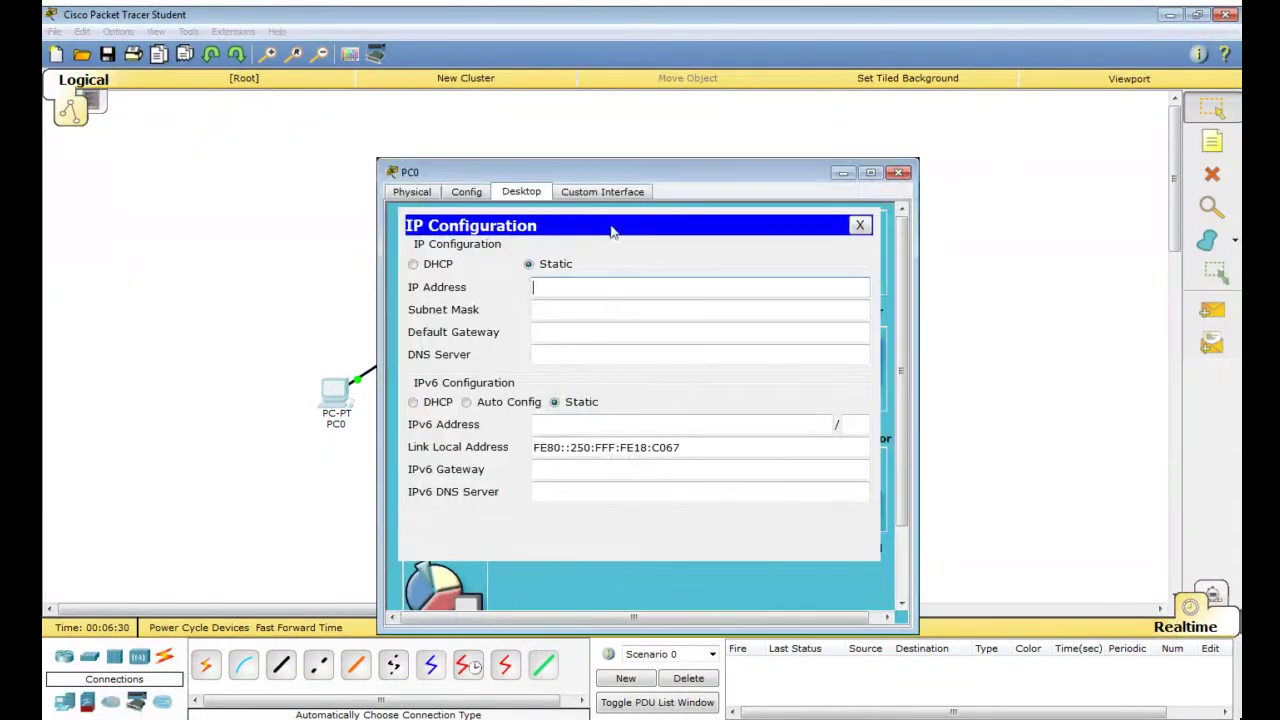
text(192.)
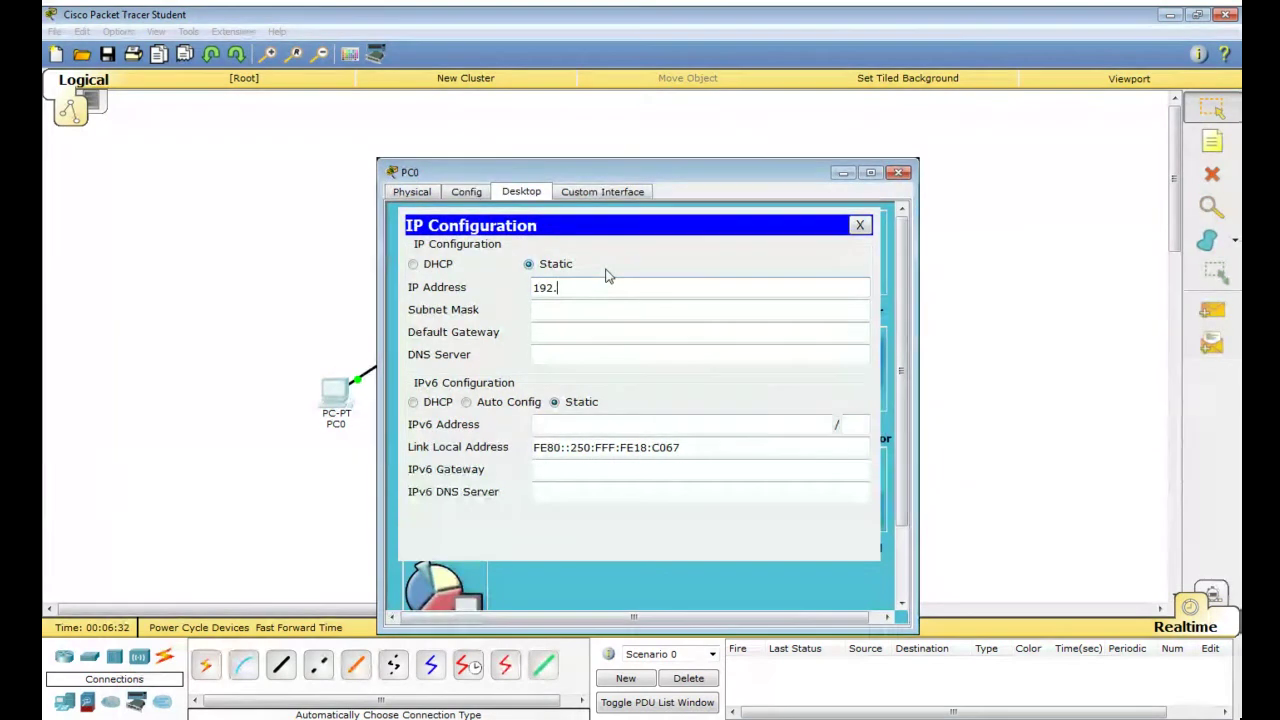
key(Return)
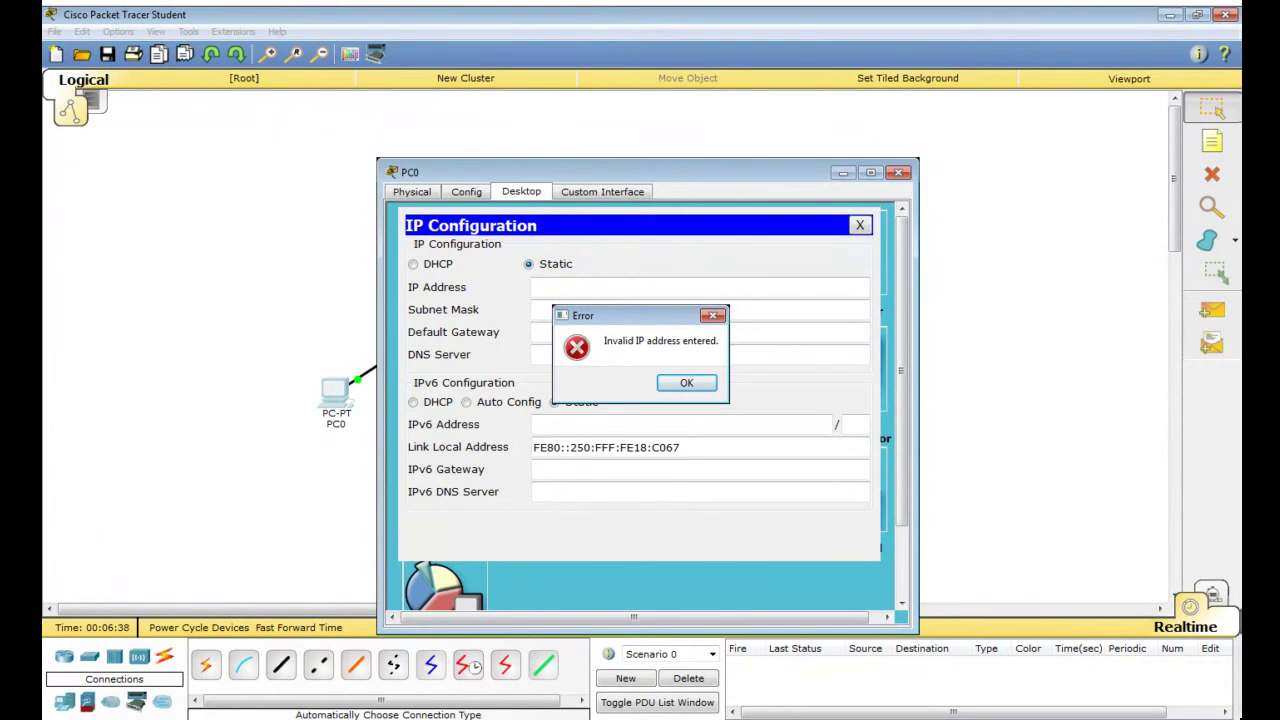
click(265, 633)
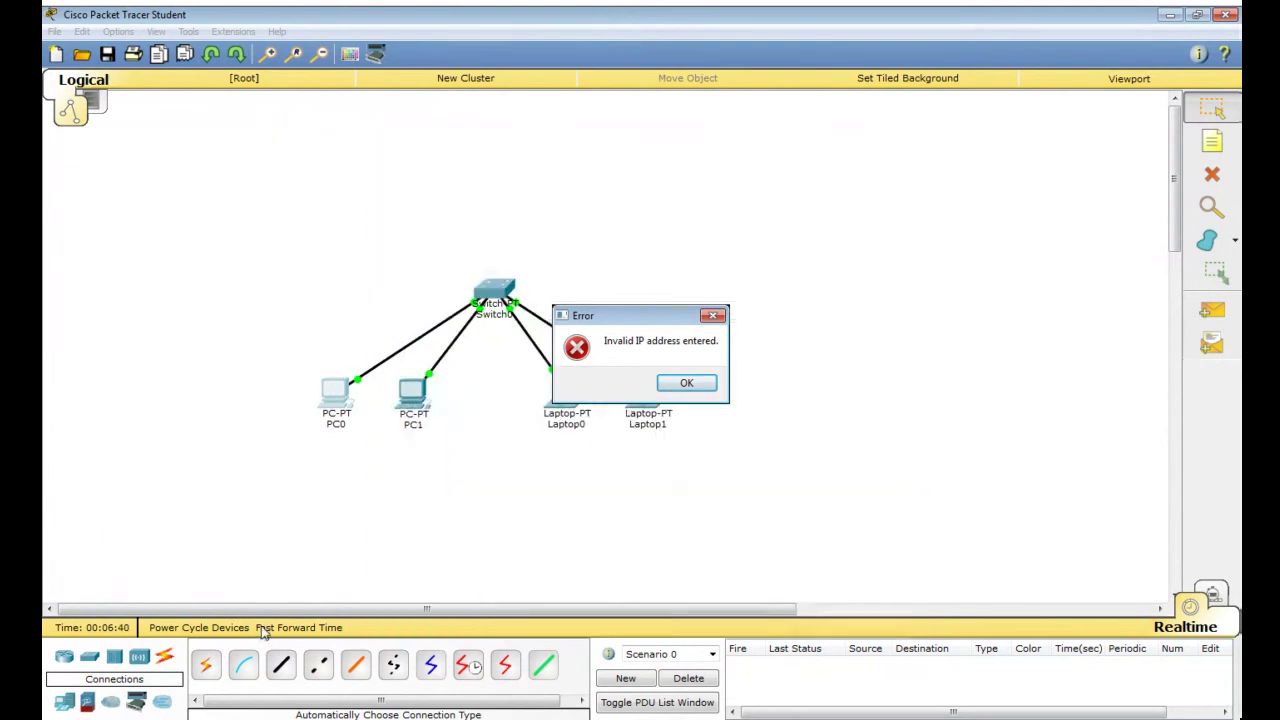
click(686, 383)
Step: Set PC0 to 192.168.1.1, let the mask auto-fill to 255.255.255.0, and close its windows
click(328, 398)
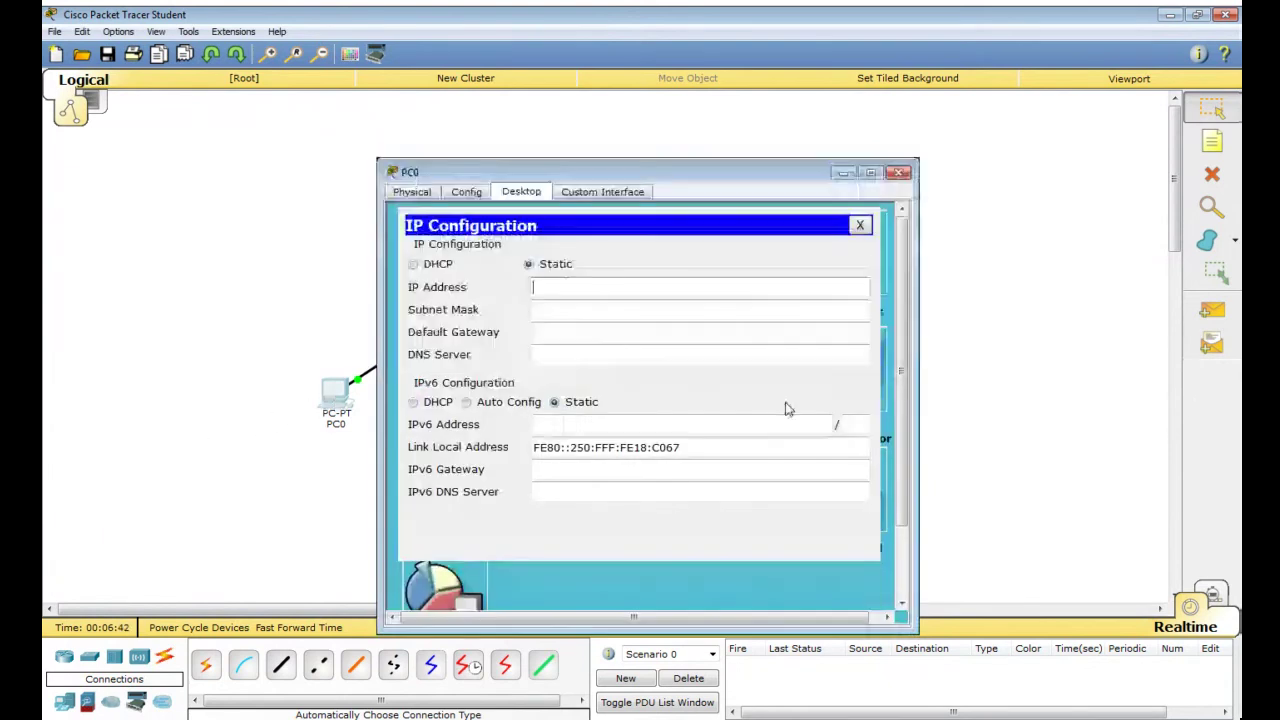
text(192.168.1.1)
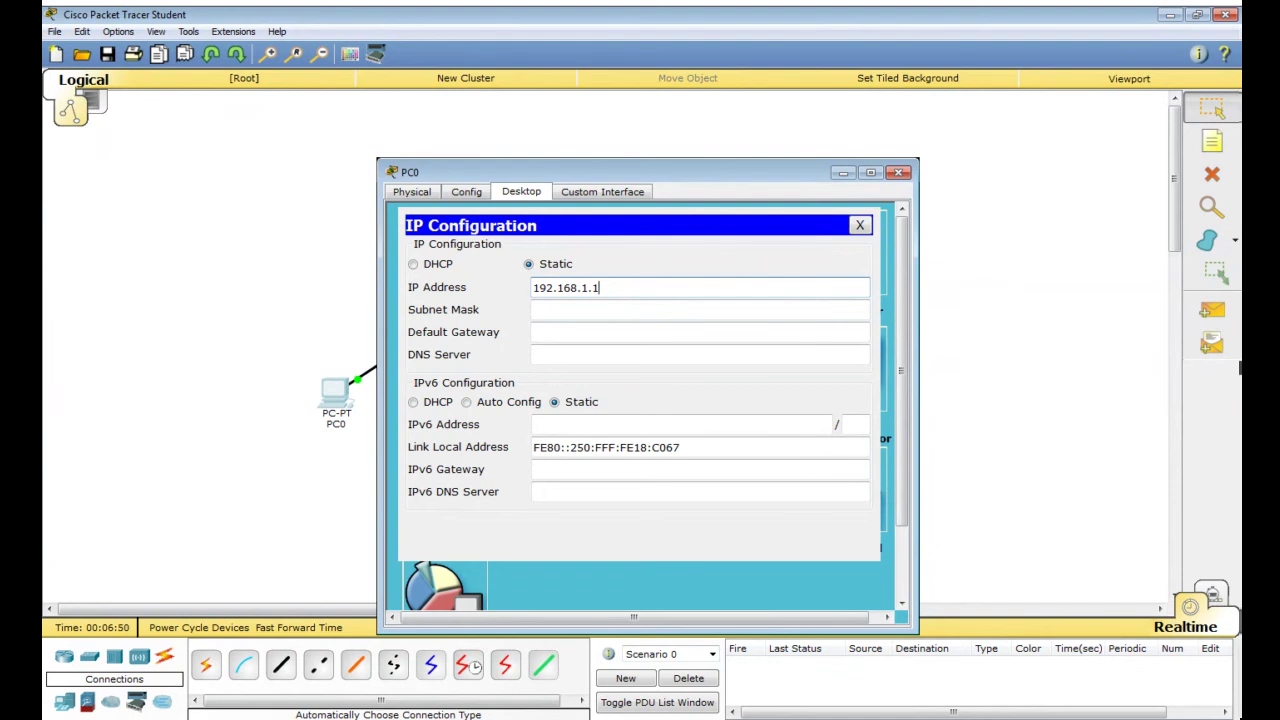
key(Tab)
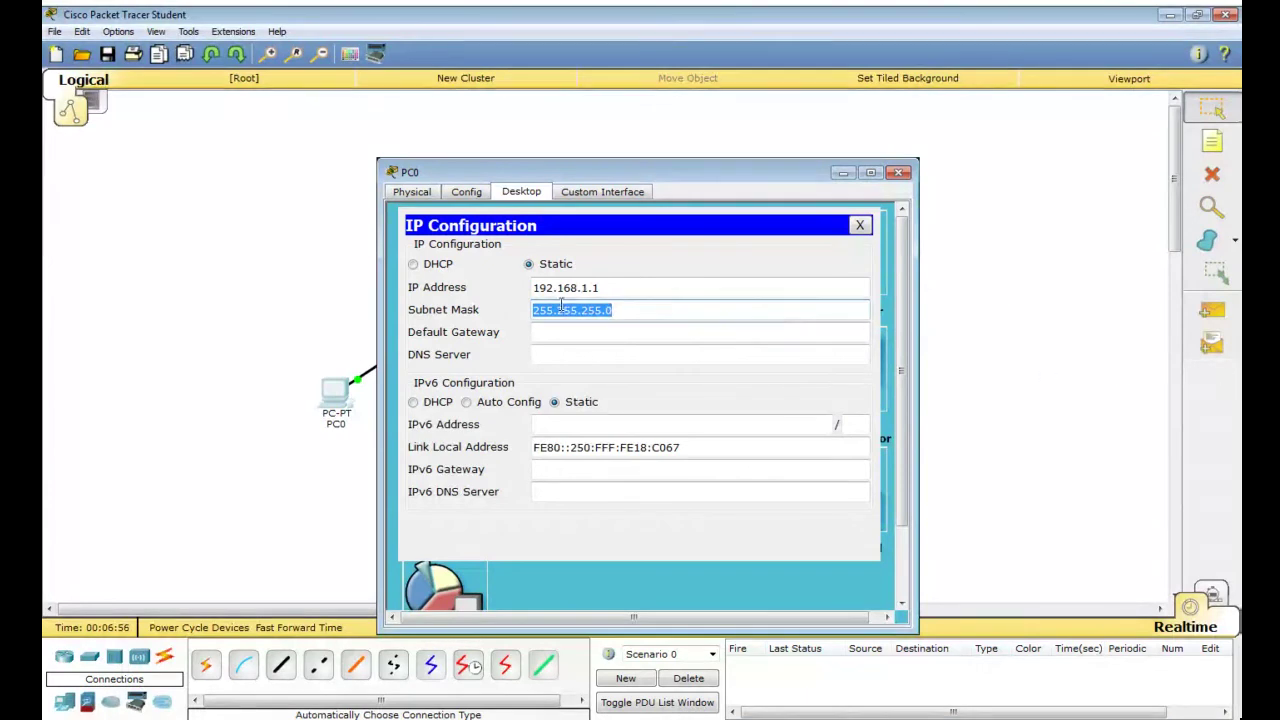
drag(537, 289, 578, 304)
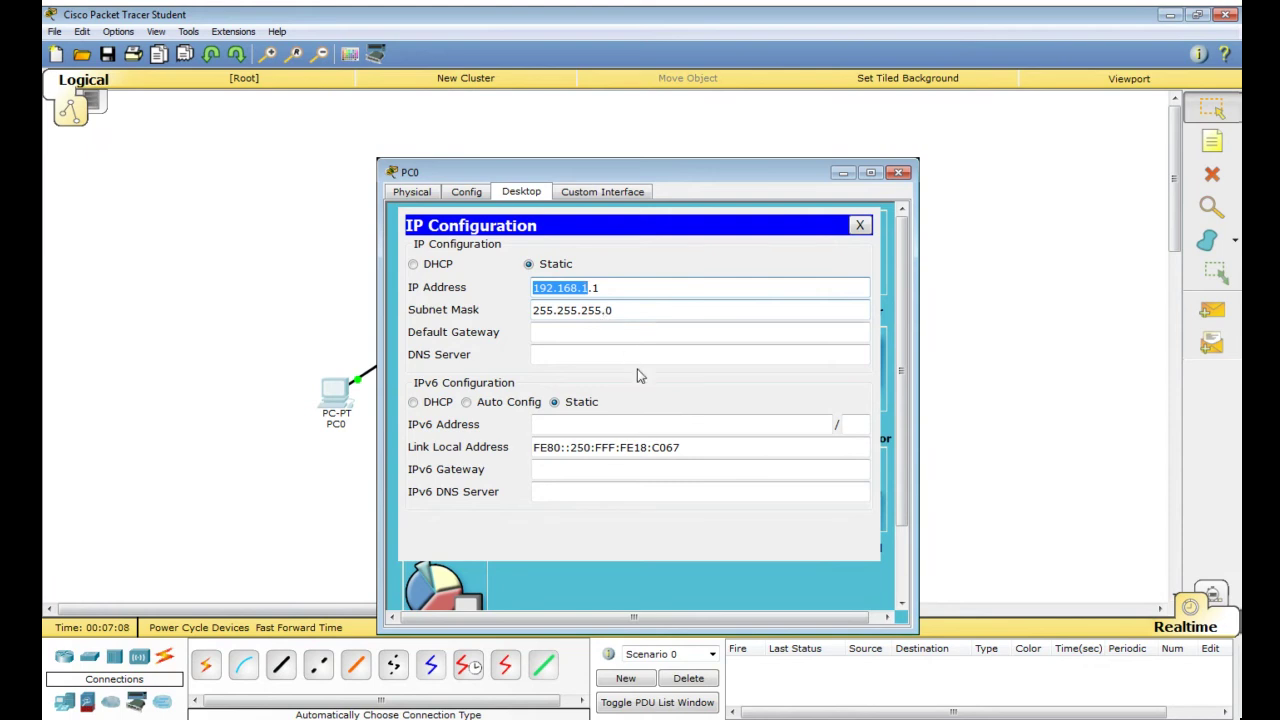
click(858, 226)
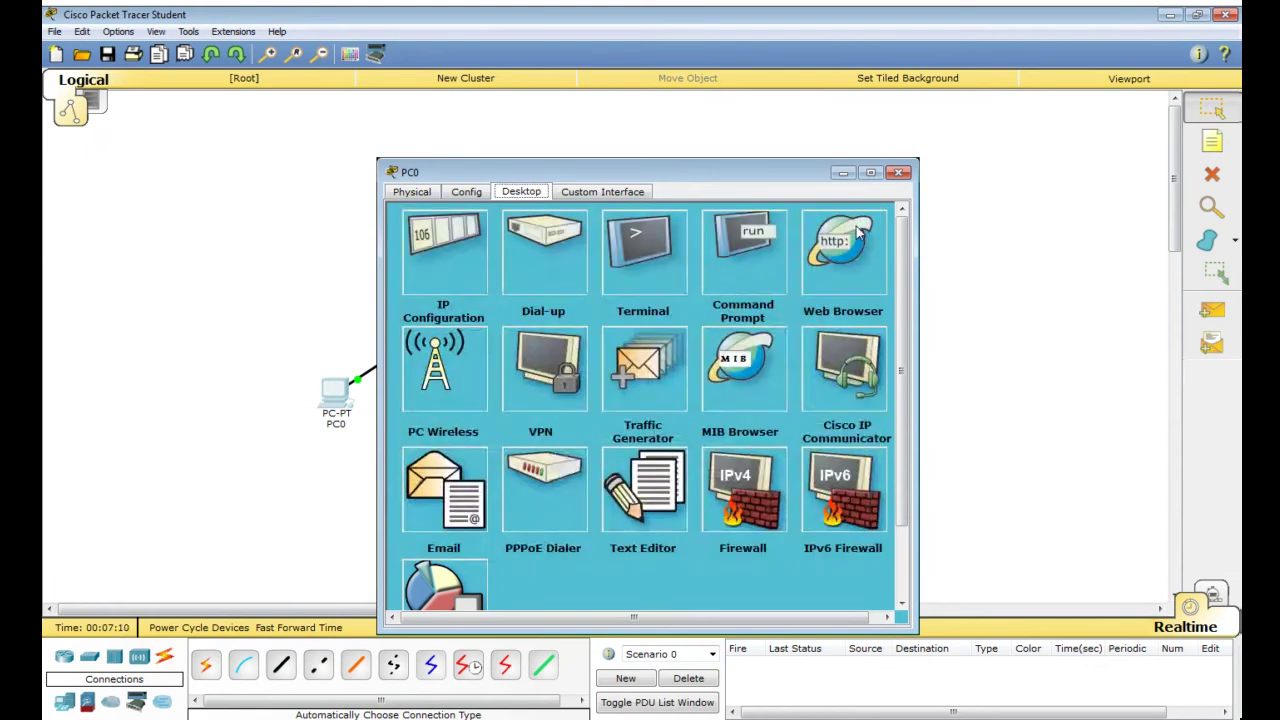
click(898, 172)
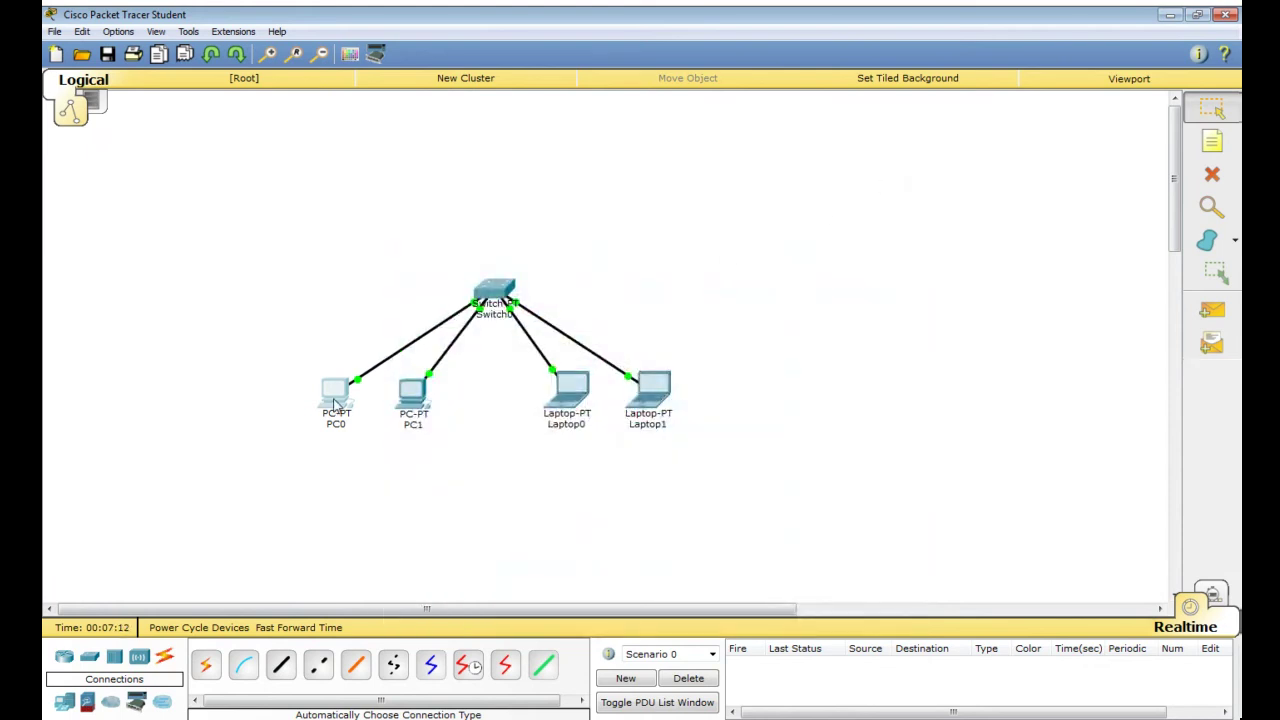
Step: Set PC1's IP configuration to 192.168.1.2 with subnet mask 255.255.255.0, then close its window
click(420, 398)
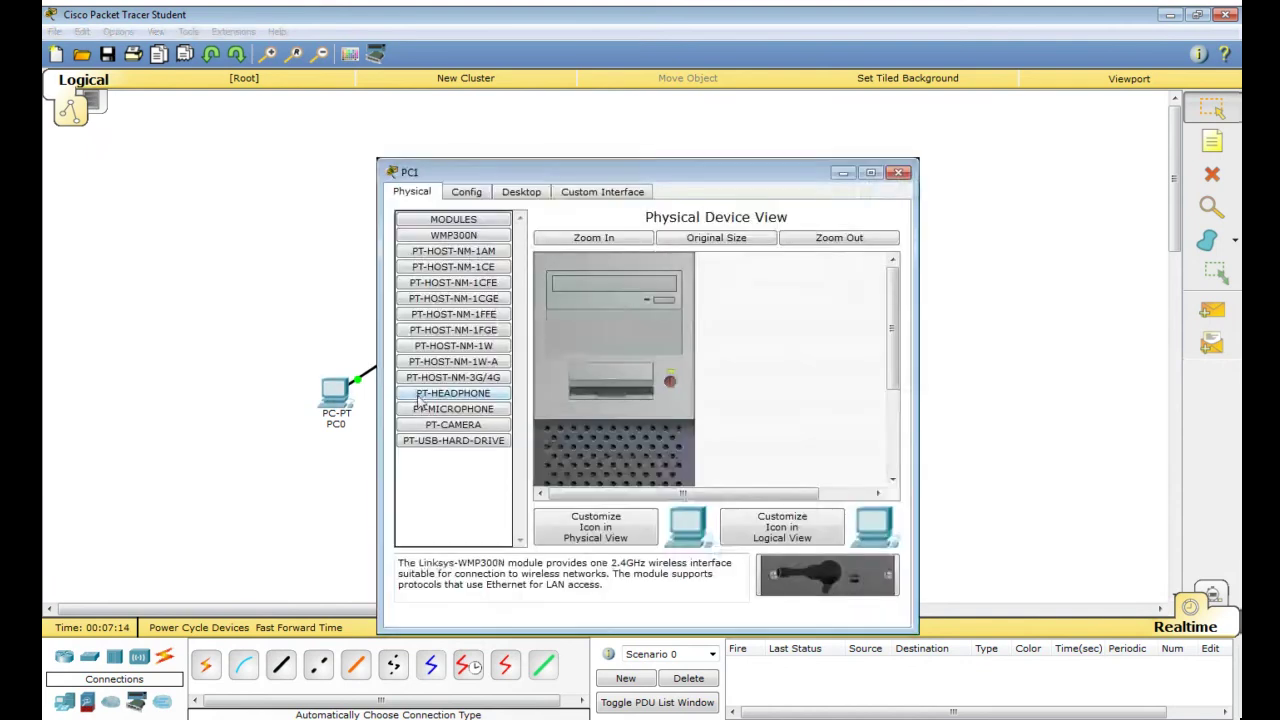
click(521, 192)
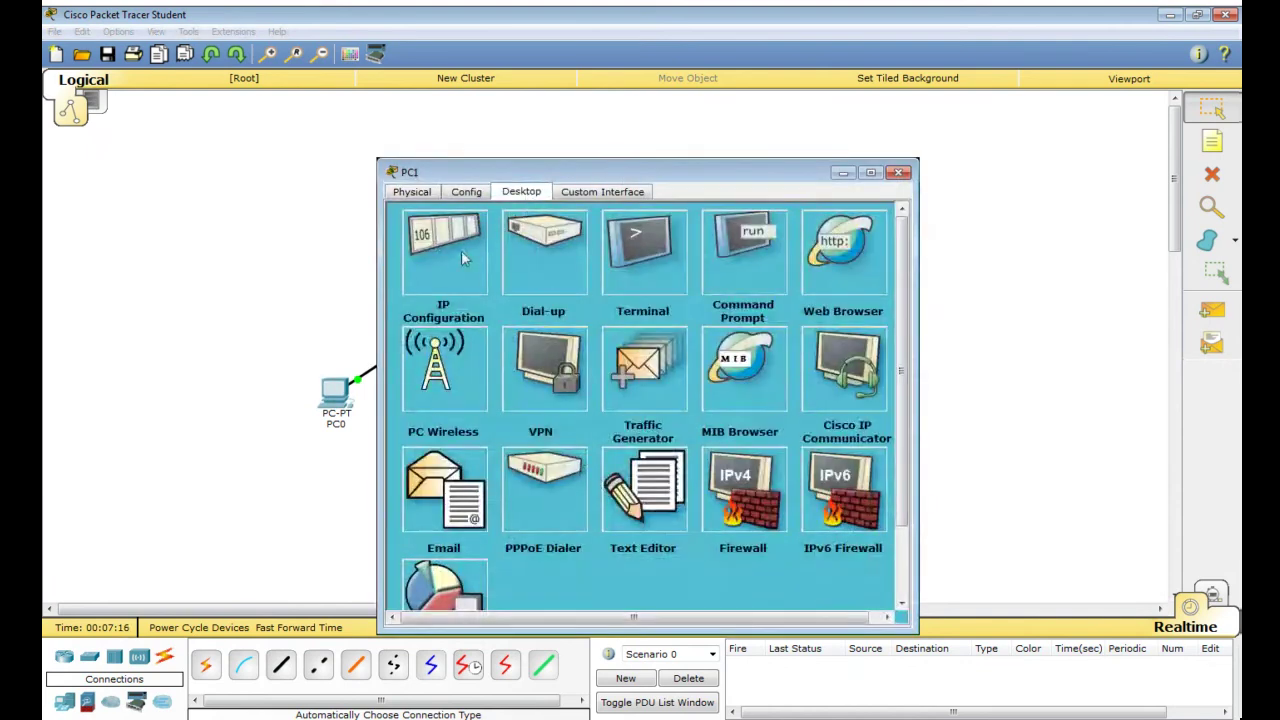
click(455, 245)
click(558, 286)
text(192.168.1.2)
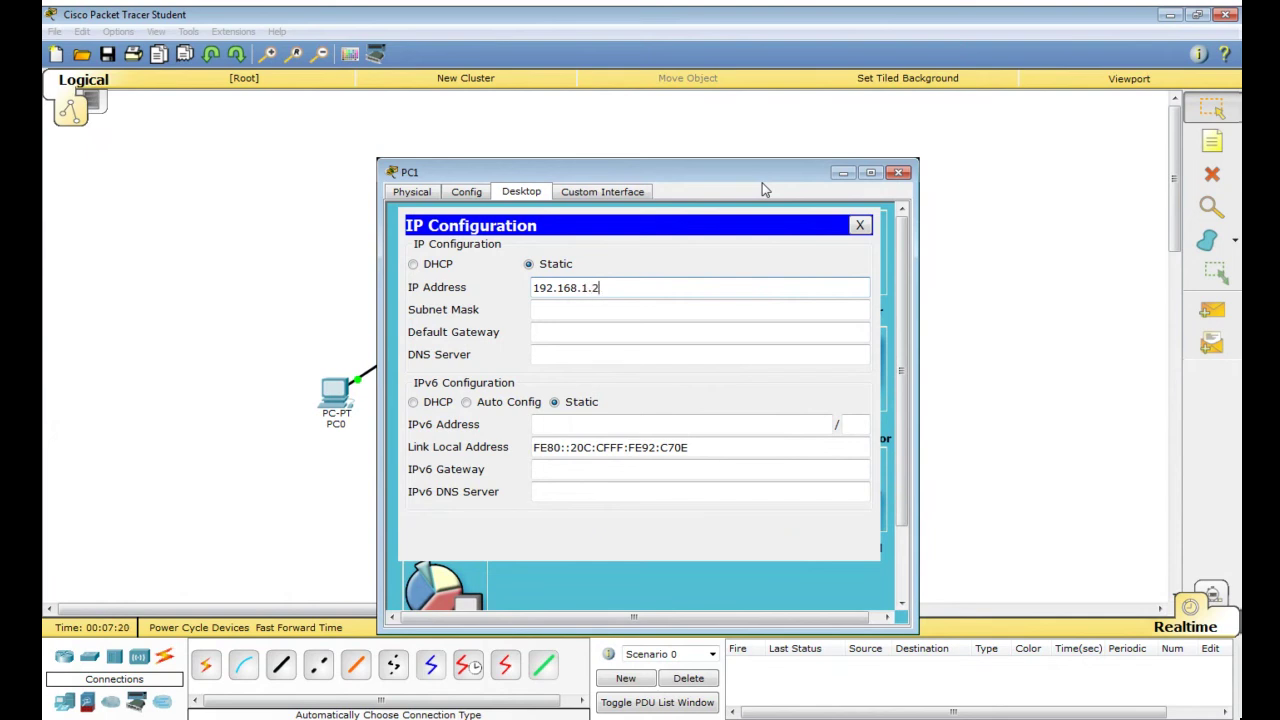
key(Tab)
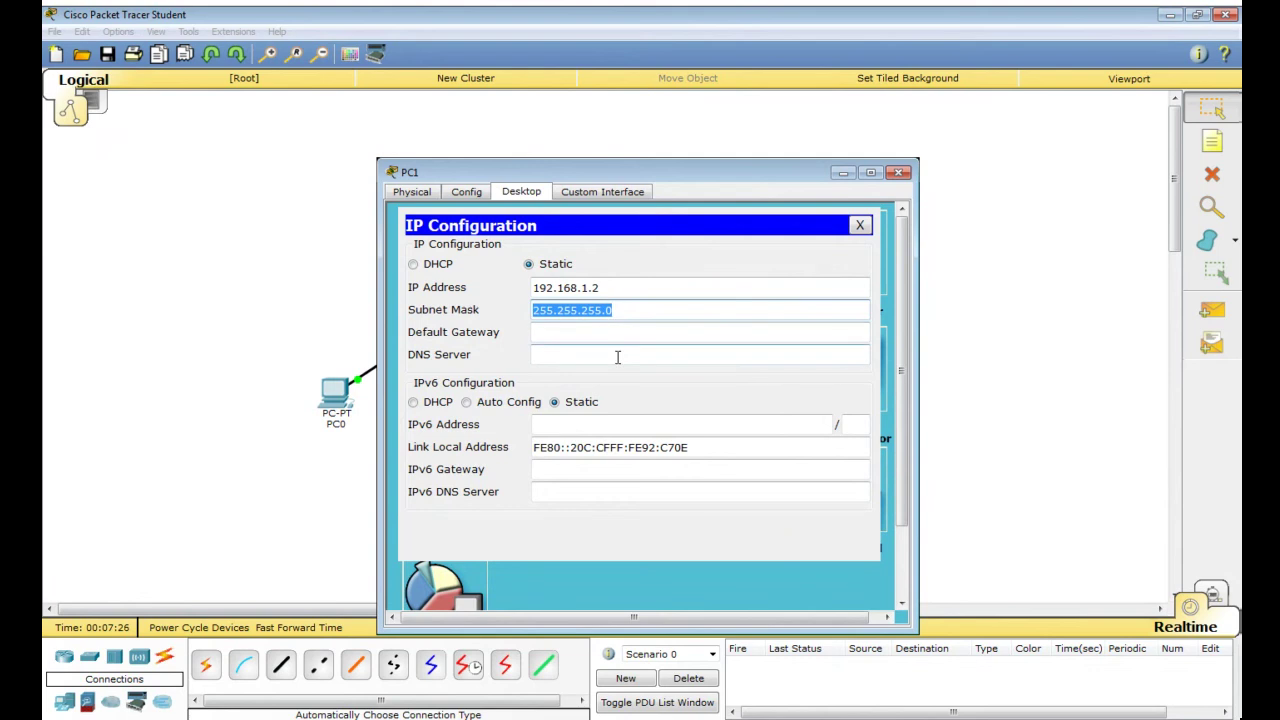
click(860, 226)
click(898, 172)
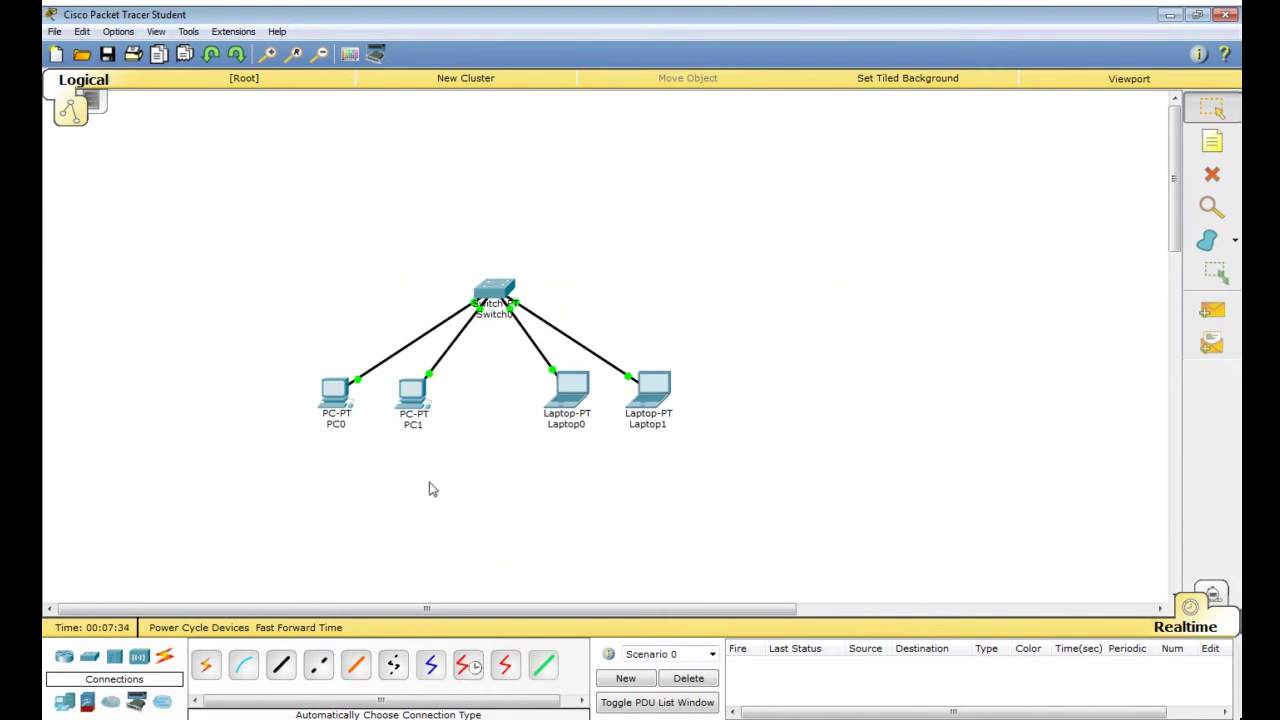
Step: Add a simple PDU ping from PC0 to PC1
click(1208, 313)
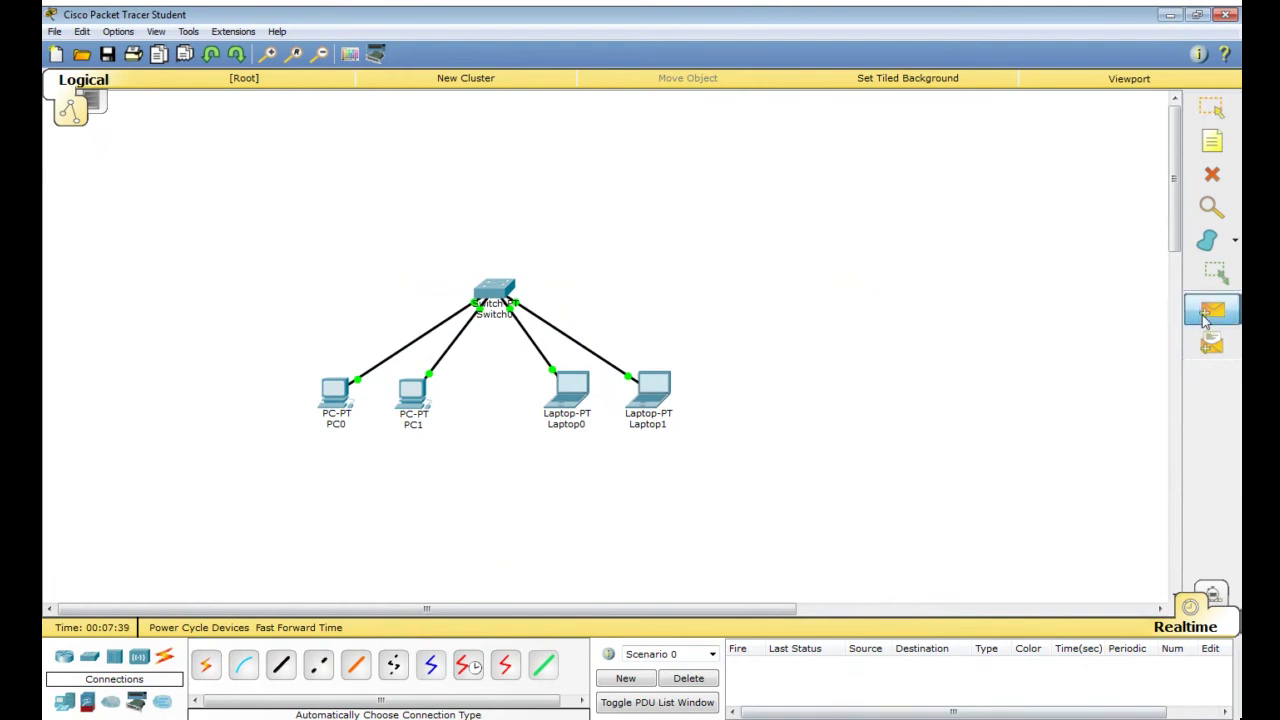
click(338, 395)
click(413, 393)
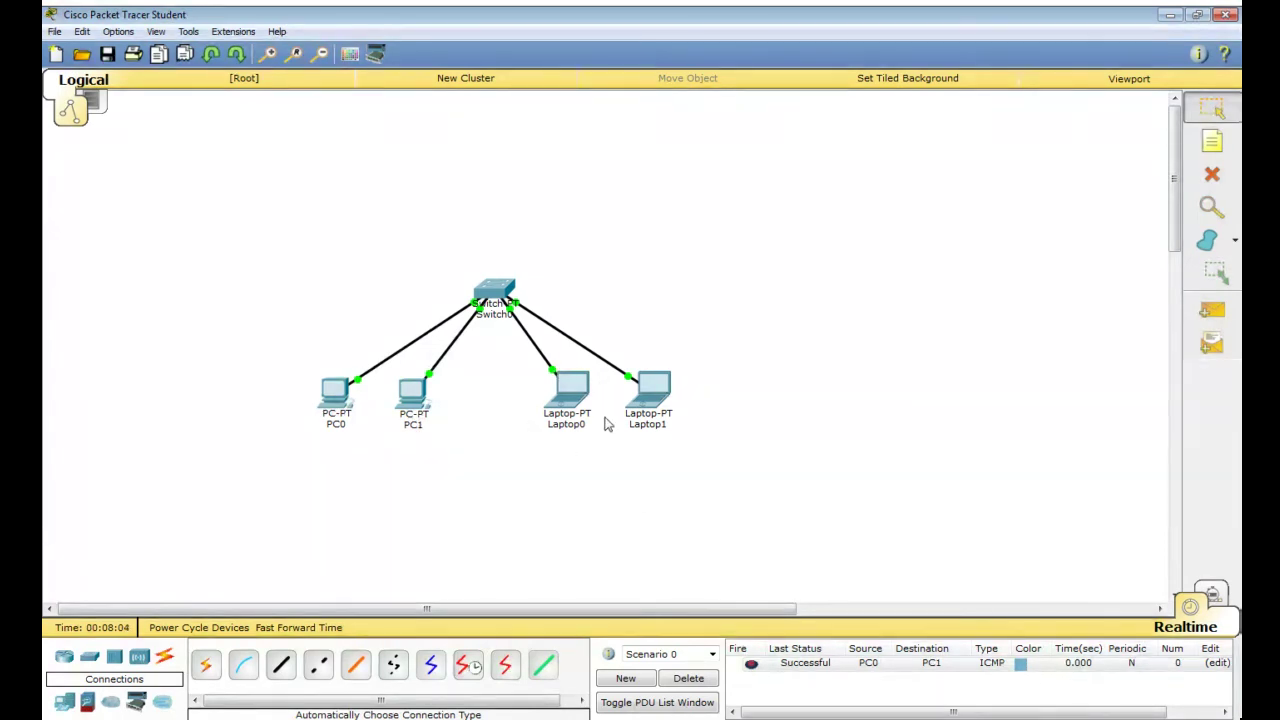
Step: Add a simple PDU from PC0 to Laptop0, which triggers the No Functional Ports warning
click(1204, 311)
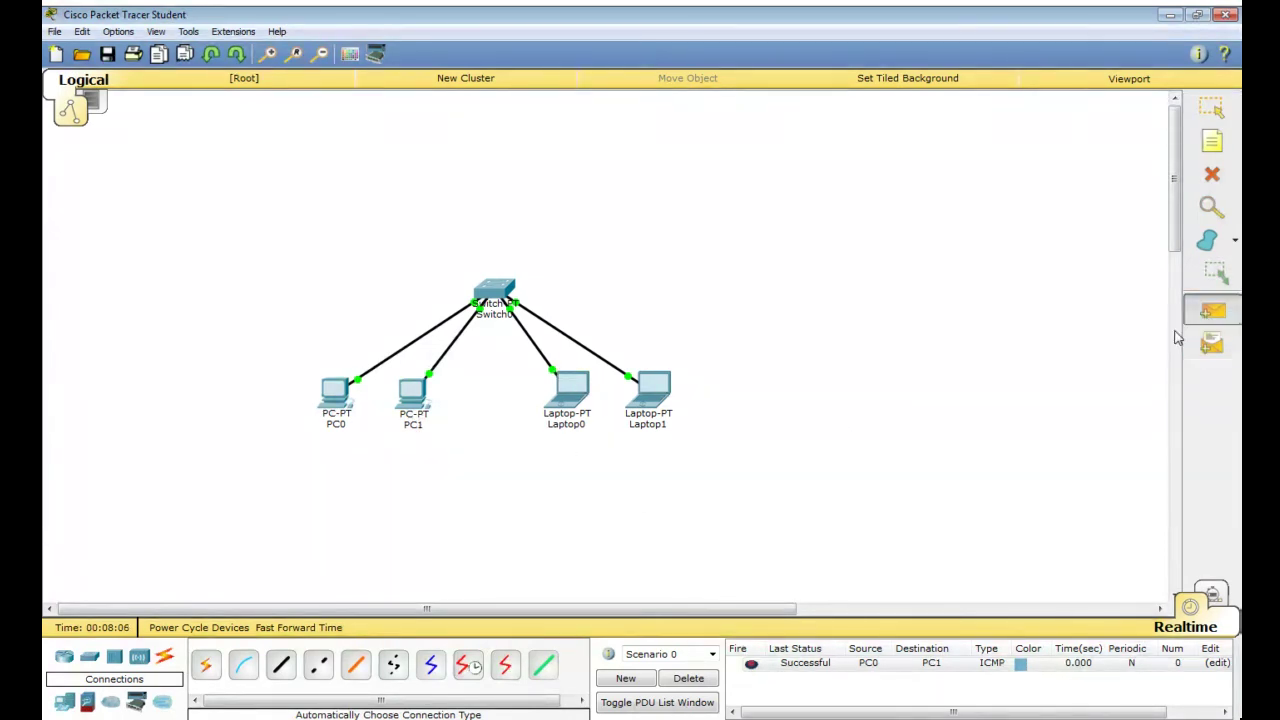
click(340, 398)
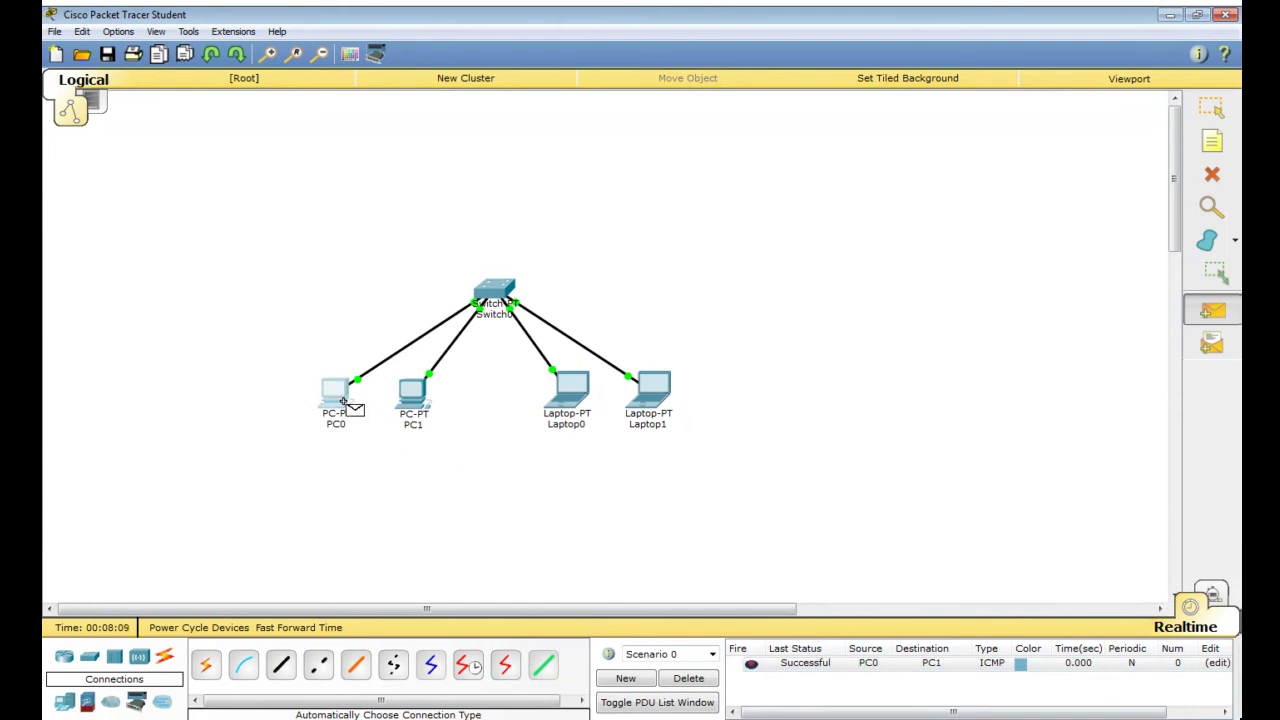
click(572, 408)
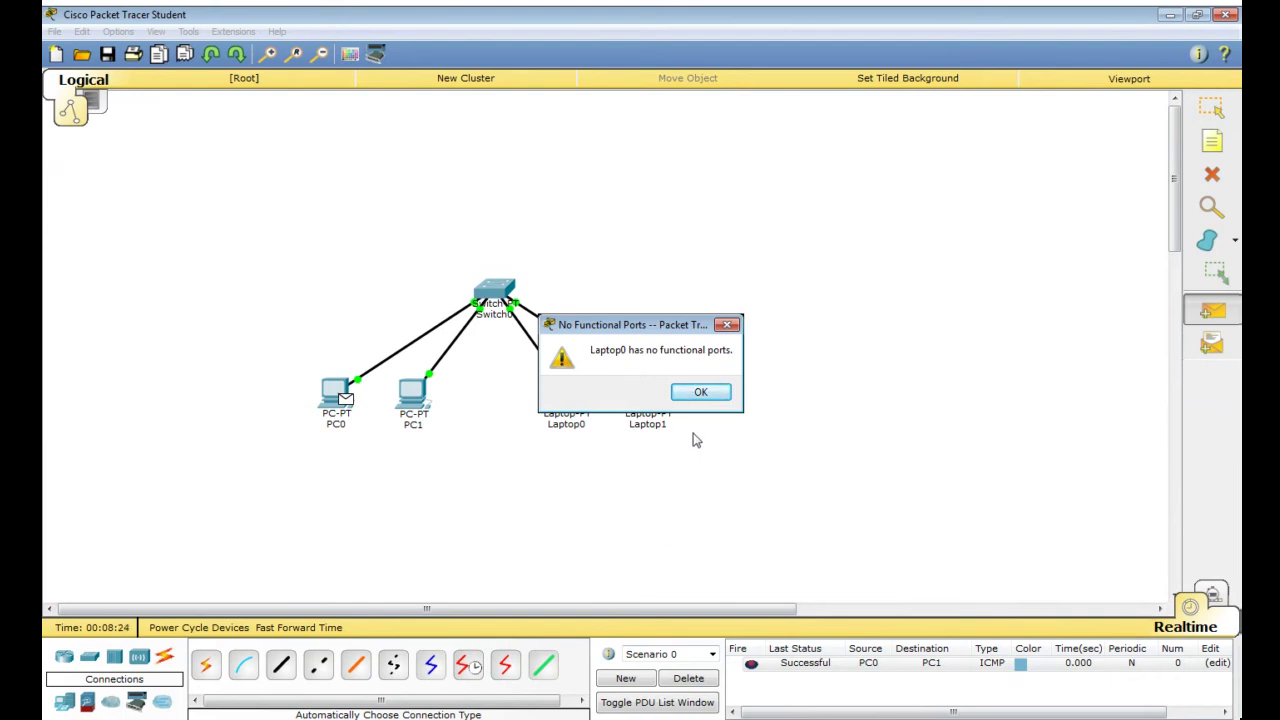
Step: Dismiss the warning and set Laptop0's IP to 172.16.0.1 with mask 255.255.0.0
click(695, 392)
click(1211, 107)
click(578, 410)
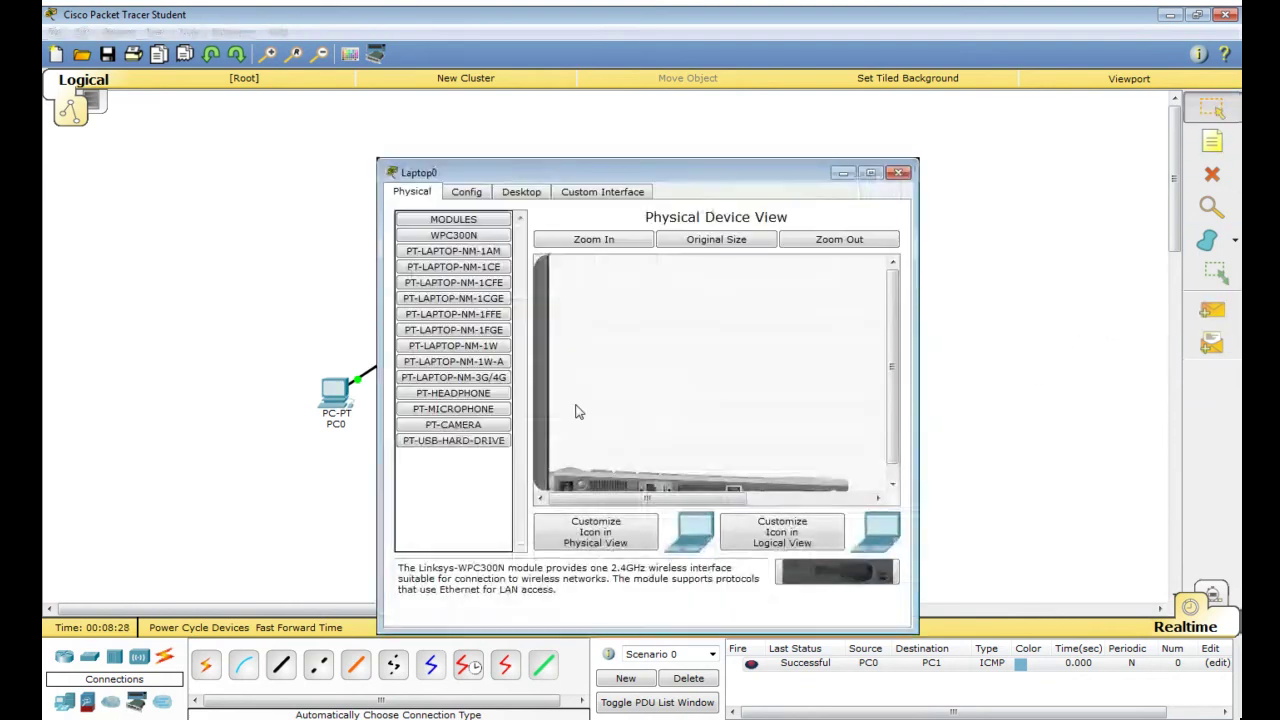
click(515, 197)
click(445, 252)
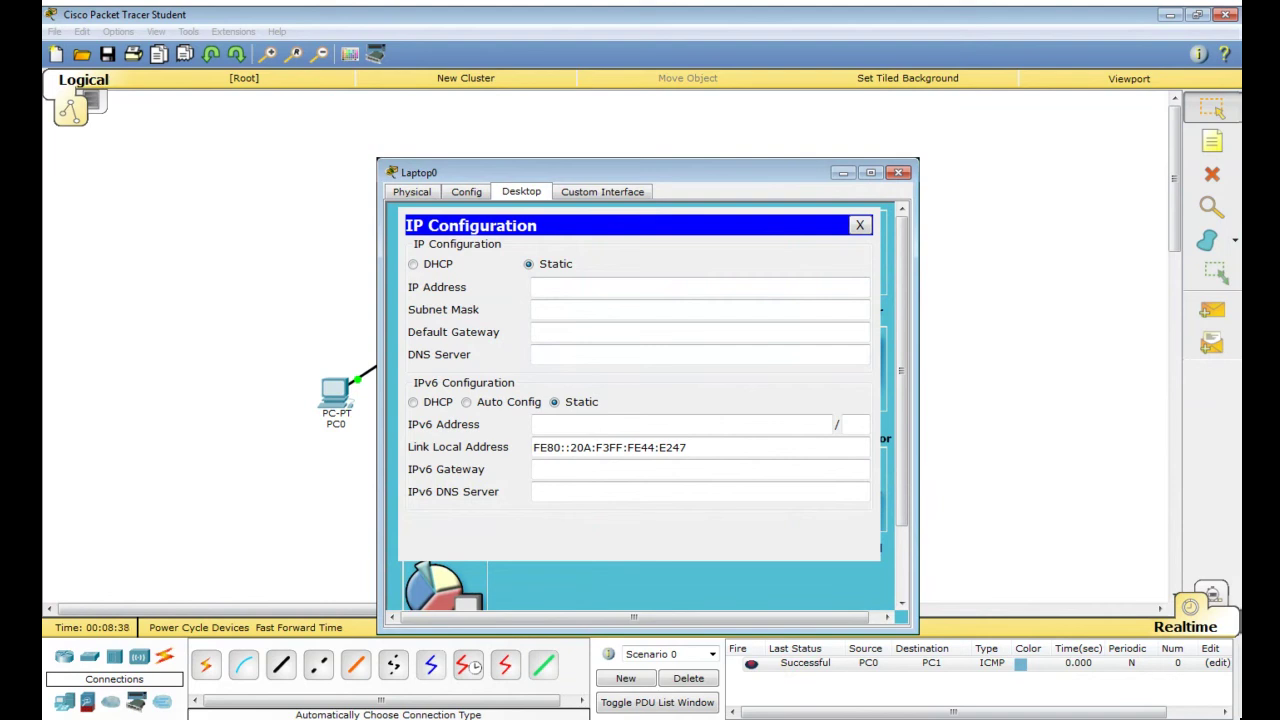
click(566, 287)
text(172.16.0.1)
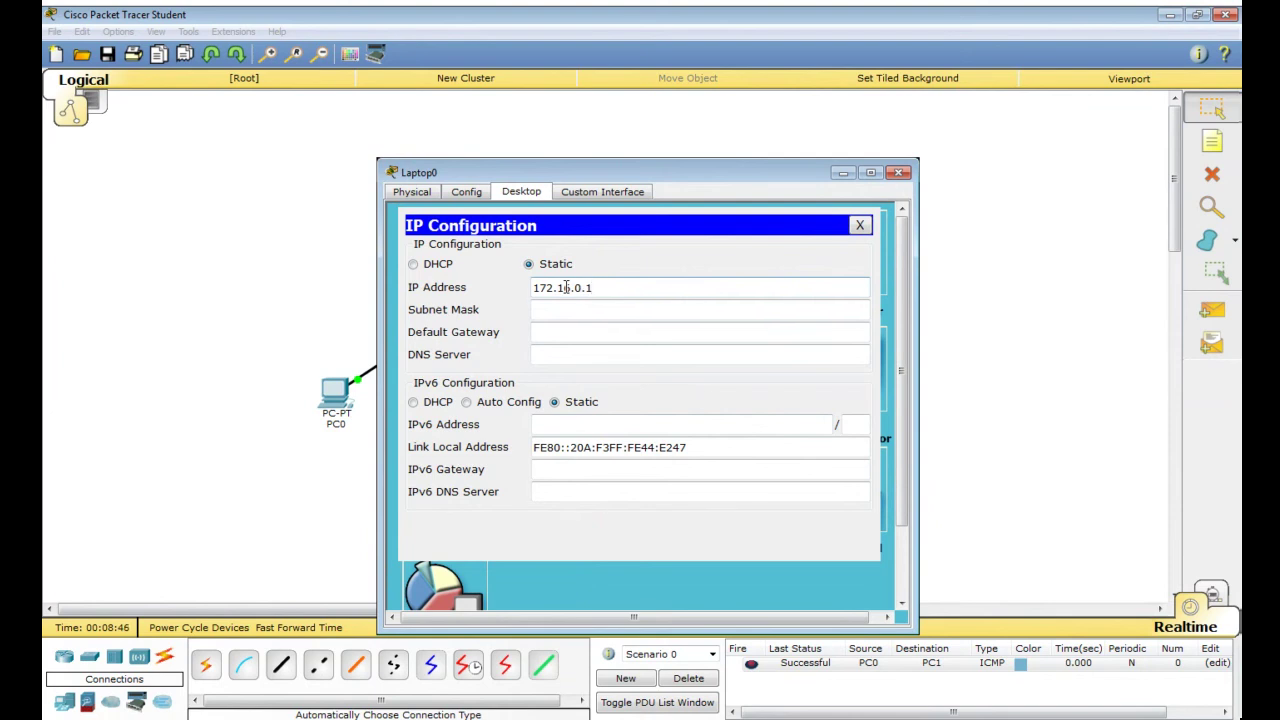
key(Tab)
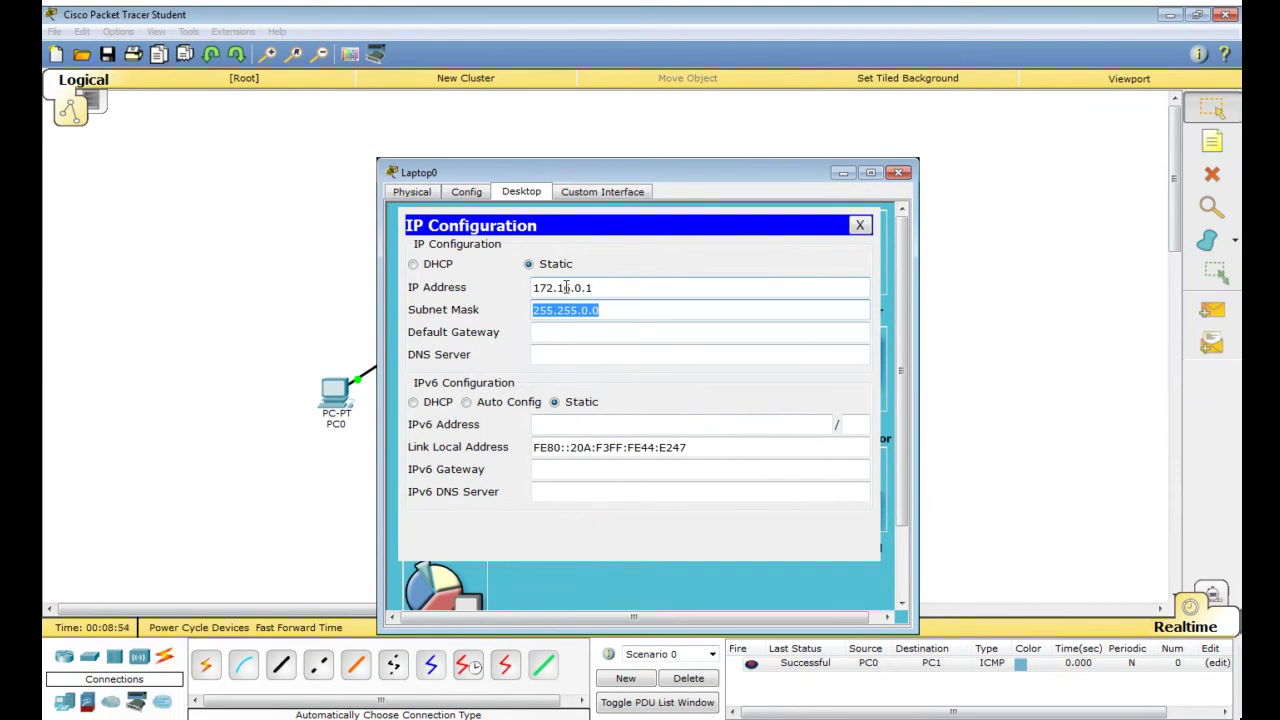
click(860, 226)
click(898, 173)
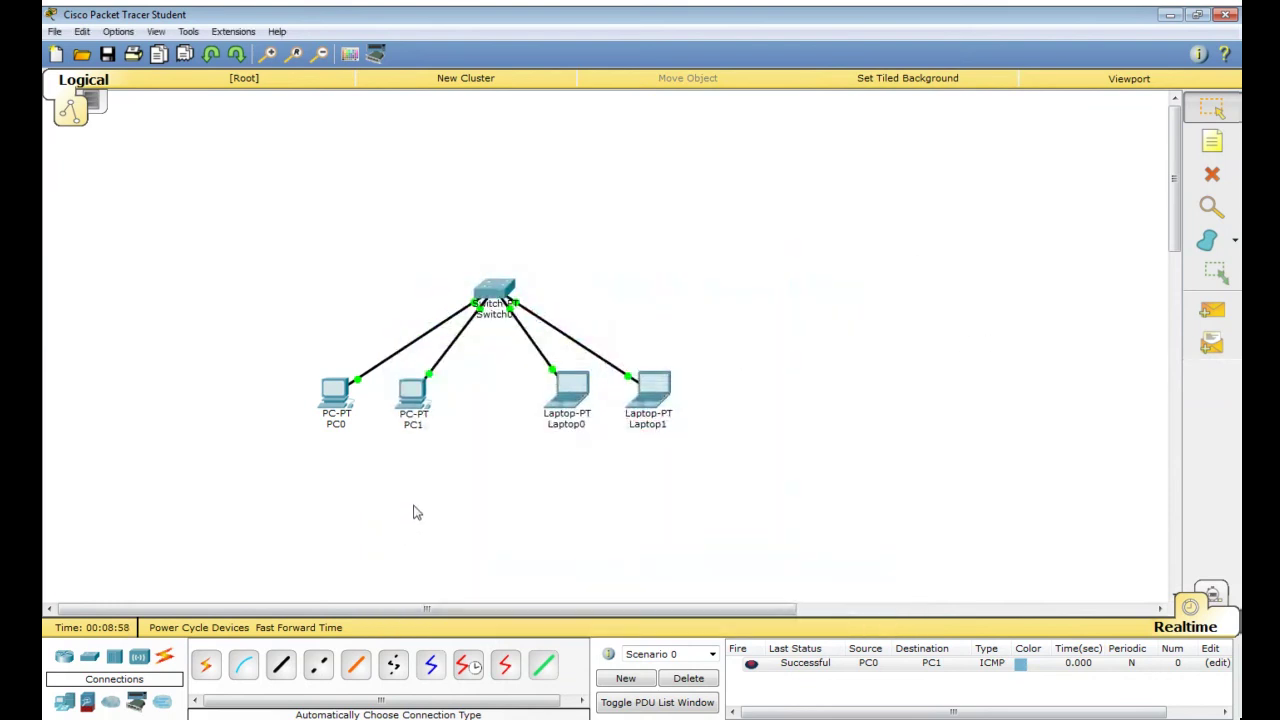
Step: Set Laptop1's IP configuration to 172.16.0.2 with subnet mask 255.255.0.0, then close its window
click(643, 405)
click(533, 197)
click(444, 252)
click(591, 295)
text(172.16)
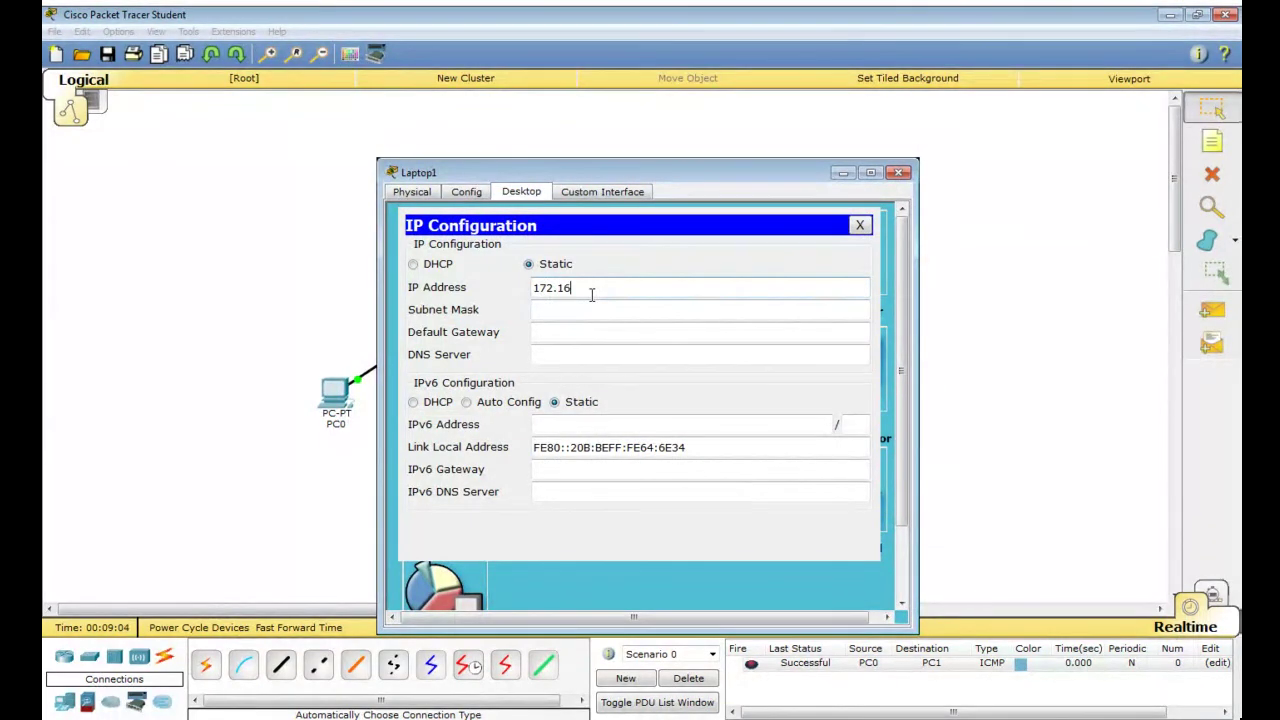
text(.0.2)
key(Tab)
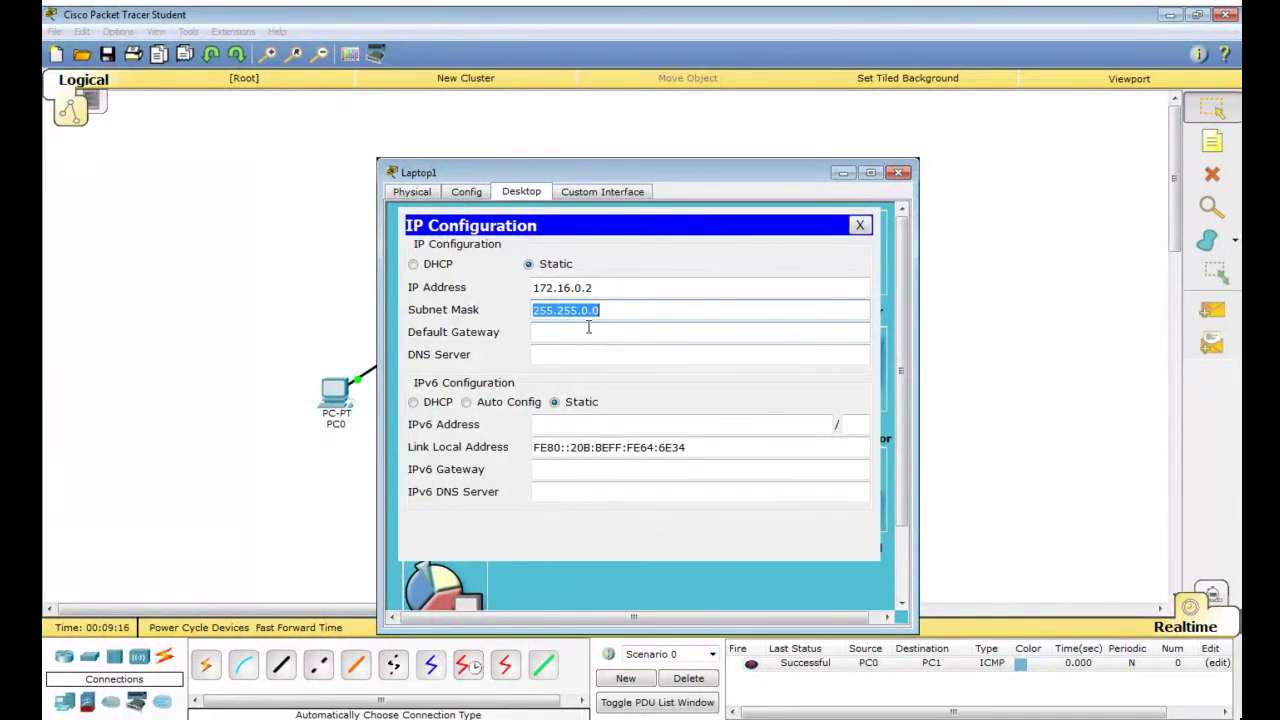
click(860, 225)
click(899, 173)
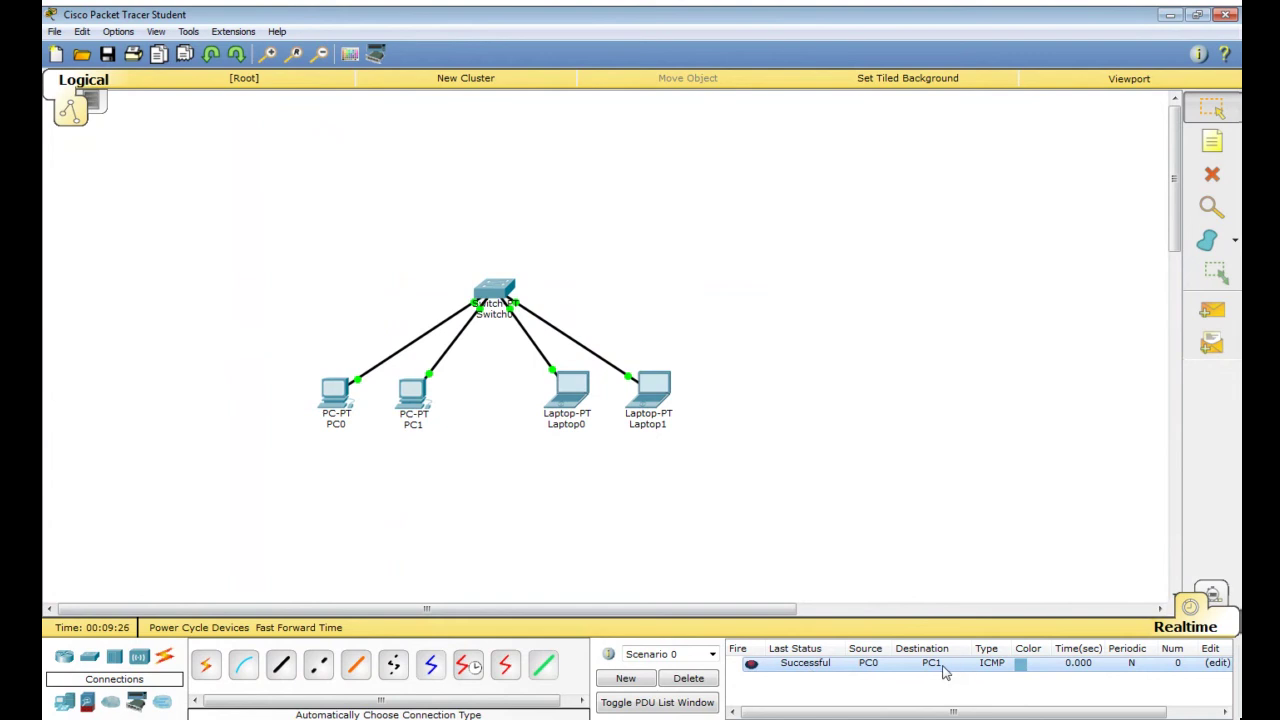
Step: Add a simple PDU ping from Laptop0 to Laptop1, then box-select both laptops
click(1212, 310)
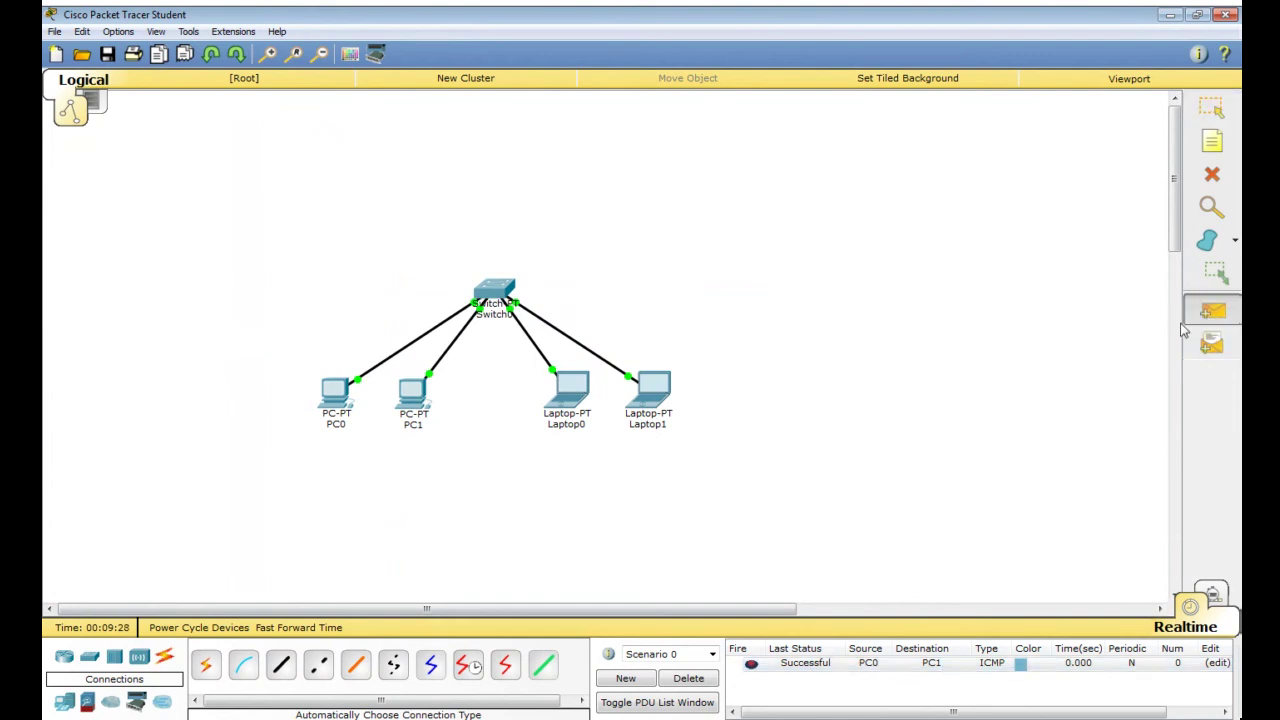
click(569, 390)
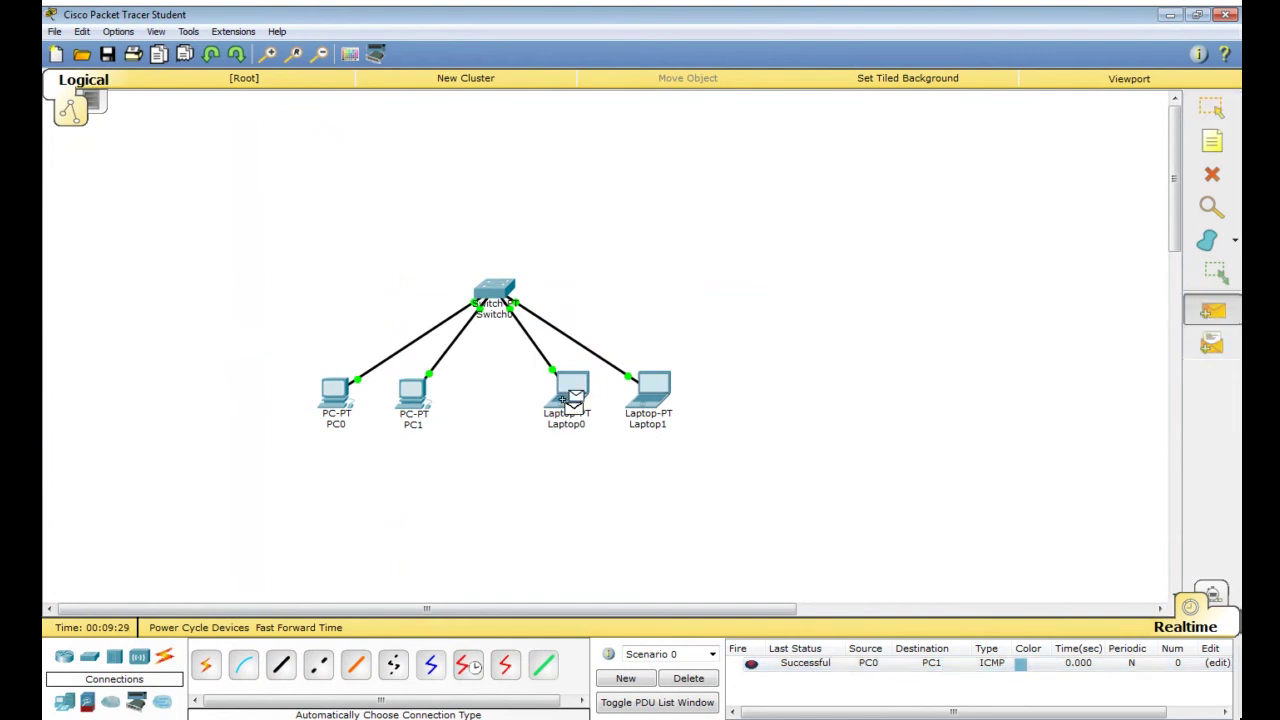
click(655, 405)
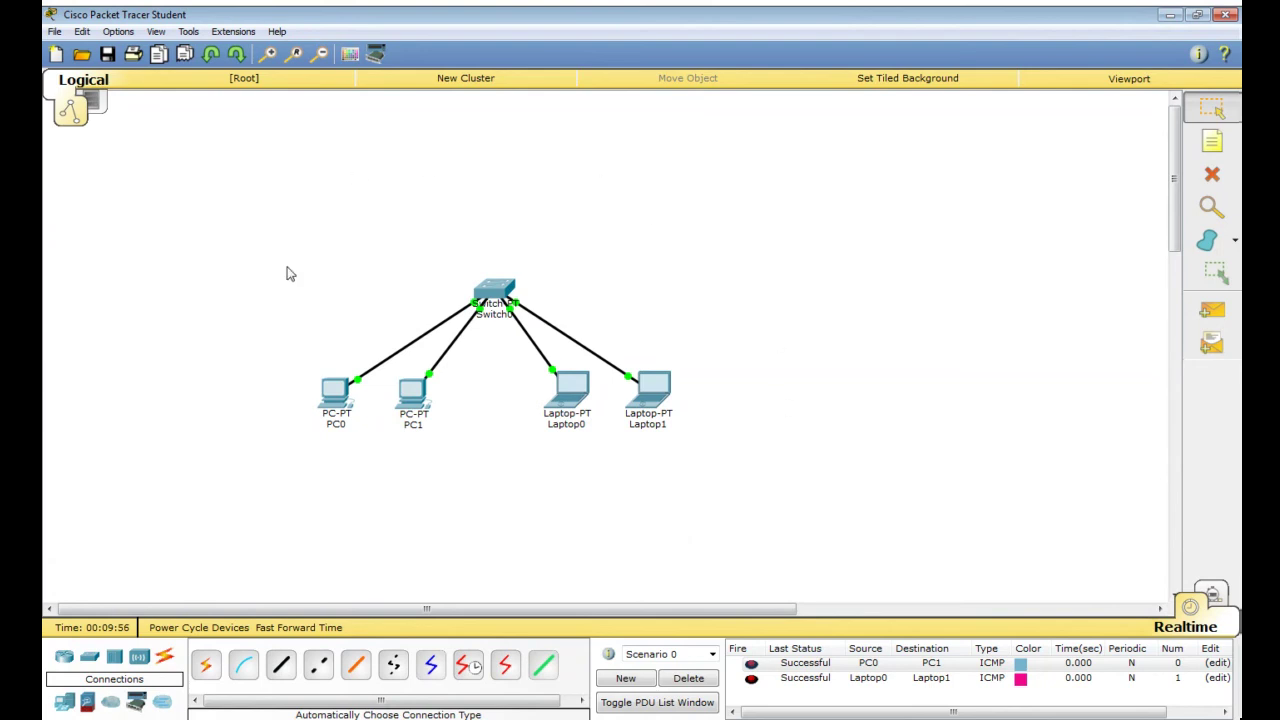
drag(433, 335, 302, 466)
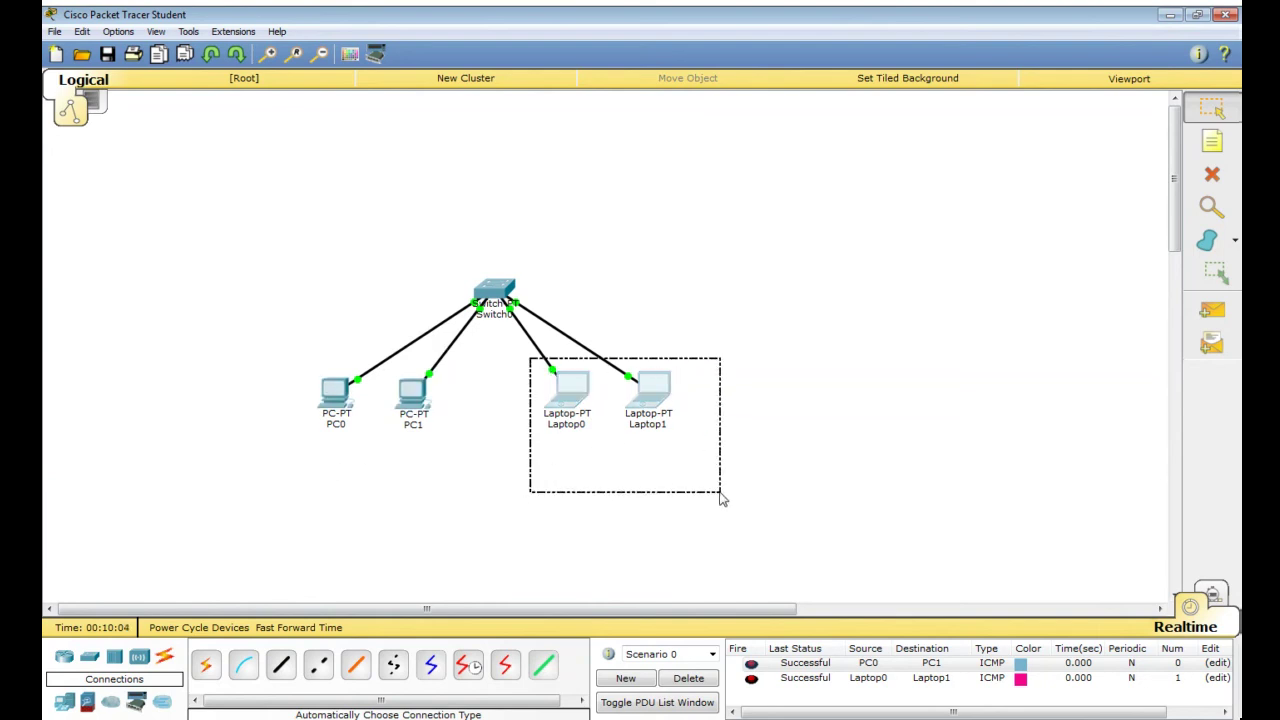